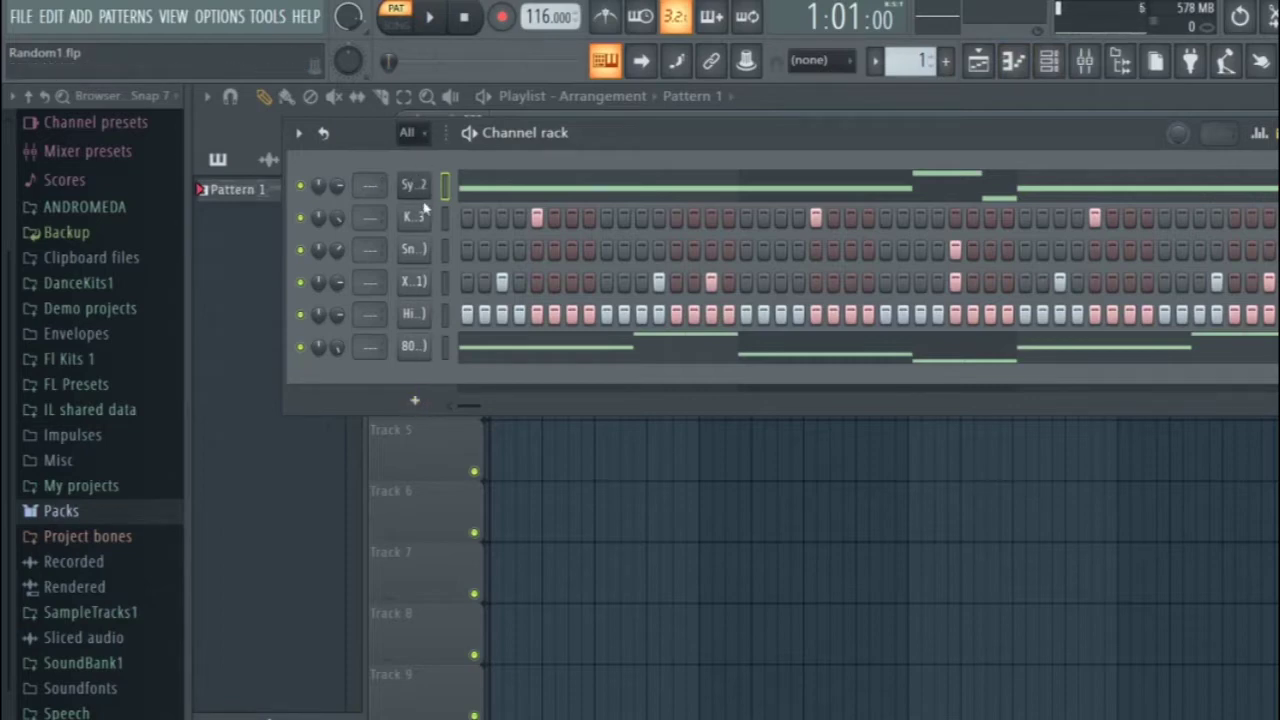
pyautogui.click(415, 402)
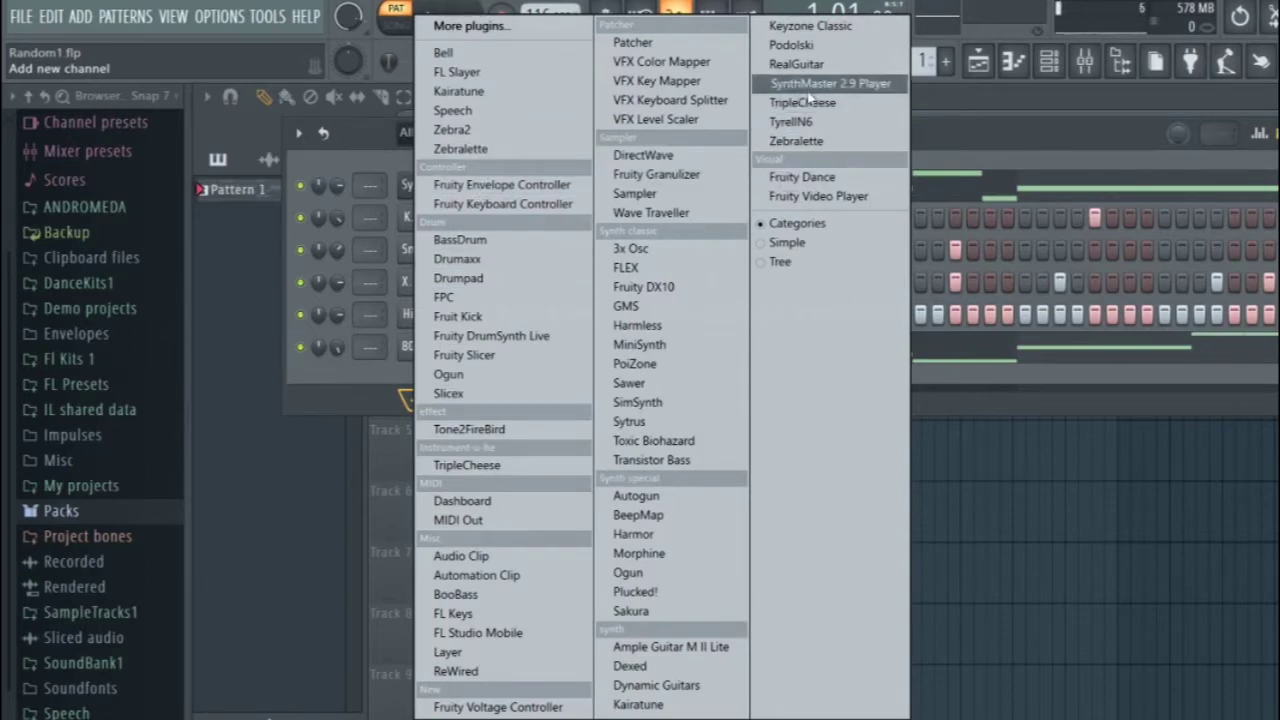
pyautogui.click(410, 179)
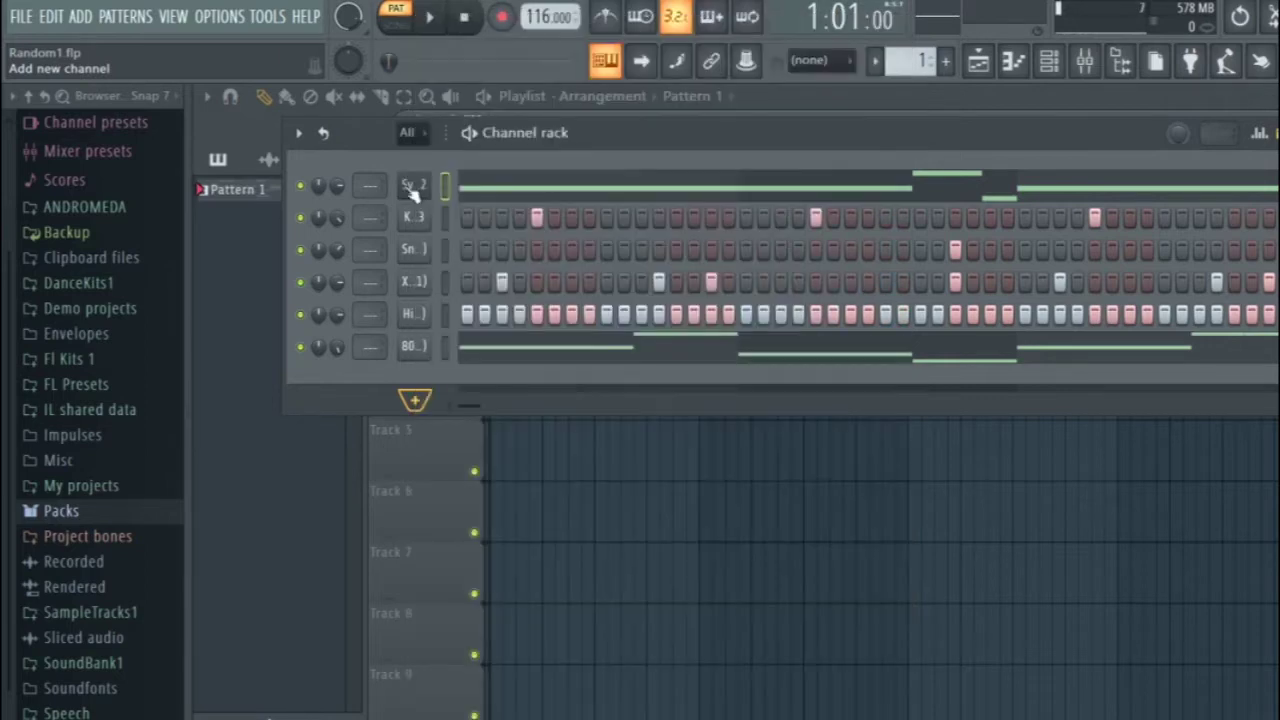
pyautogui.click(872, 460)
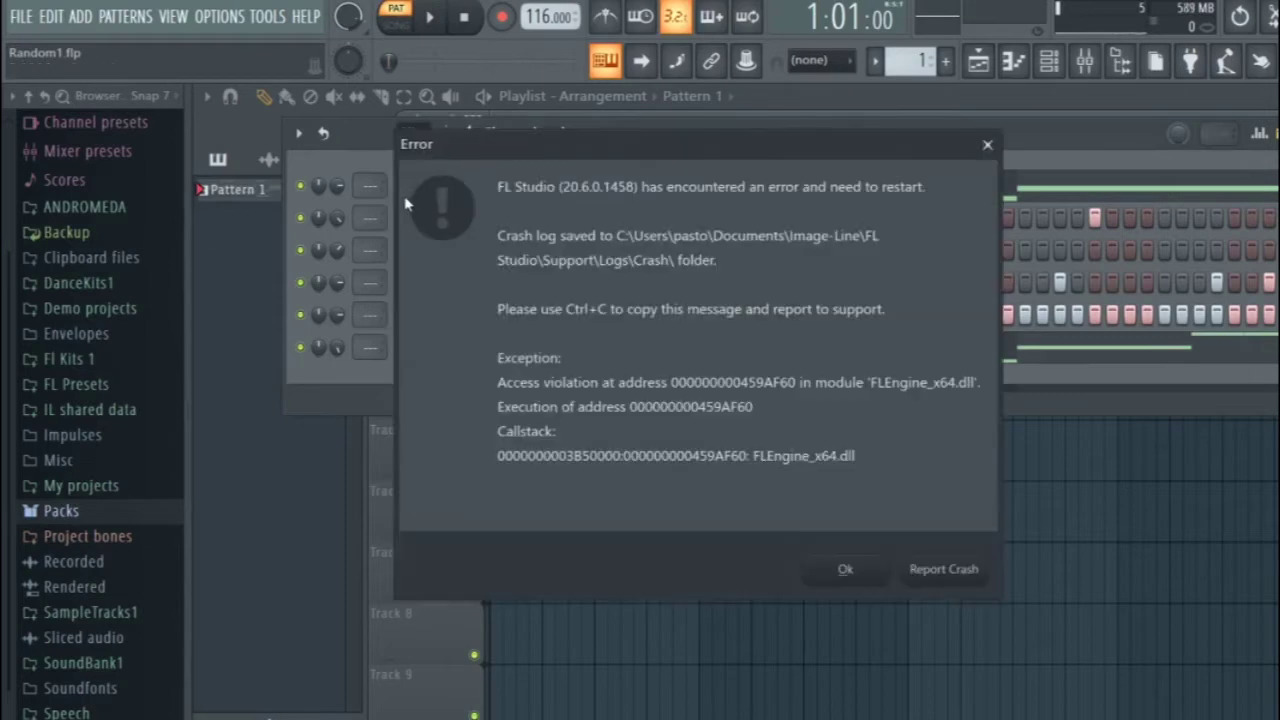
pyautogui.click(987, 144)
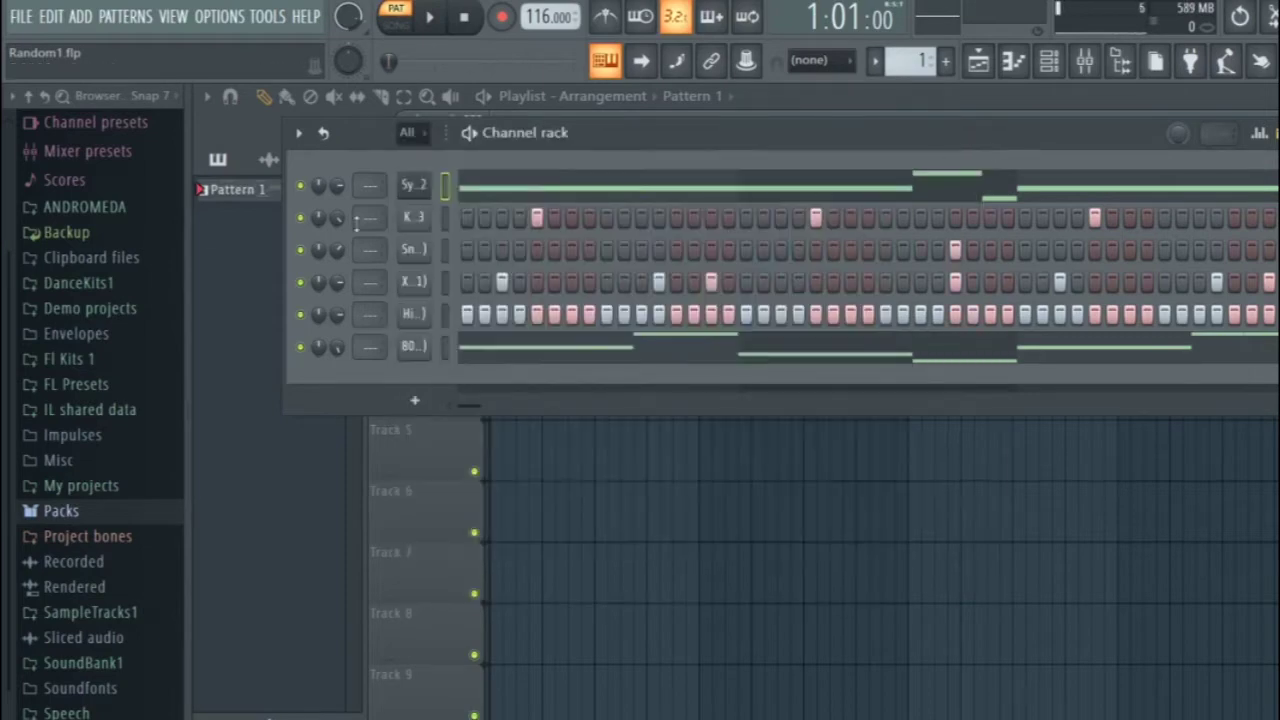
# Step: Open the SynthMaster 2.9 Player #2 instrument from the channel rack, reposition its window to view the whole interface, and close it
pyautogui.click(419, 189)
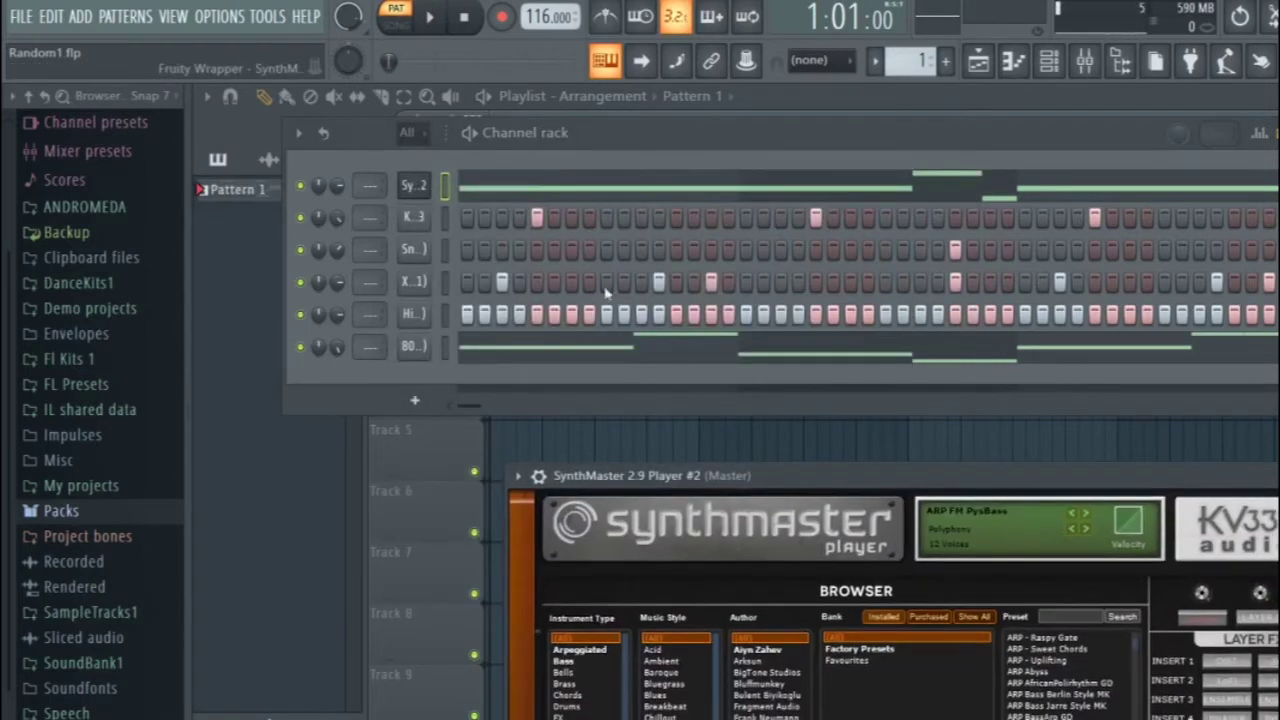
pyautogui.moveTo(766, 482); pyautogui.dragTo(587, 86)
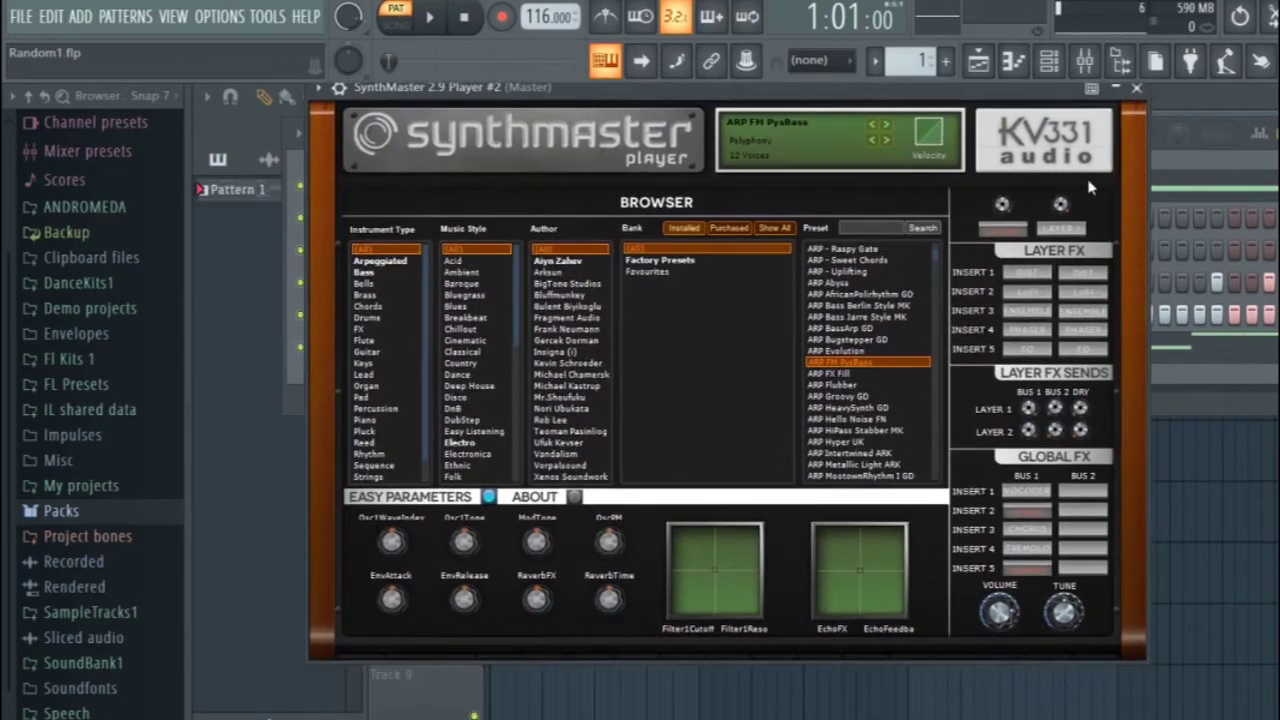
pyautogui.moveTo(1040, 100); pyautogui.dragTo(1052, 134)
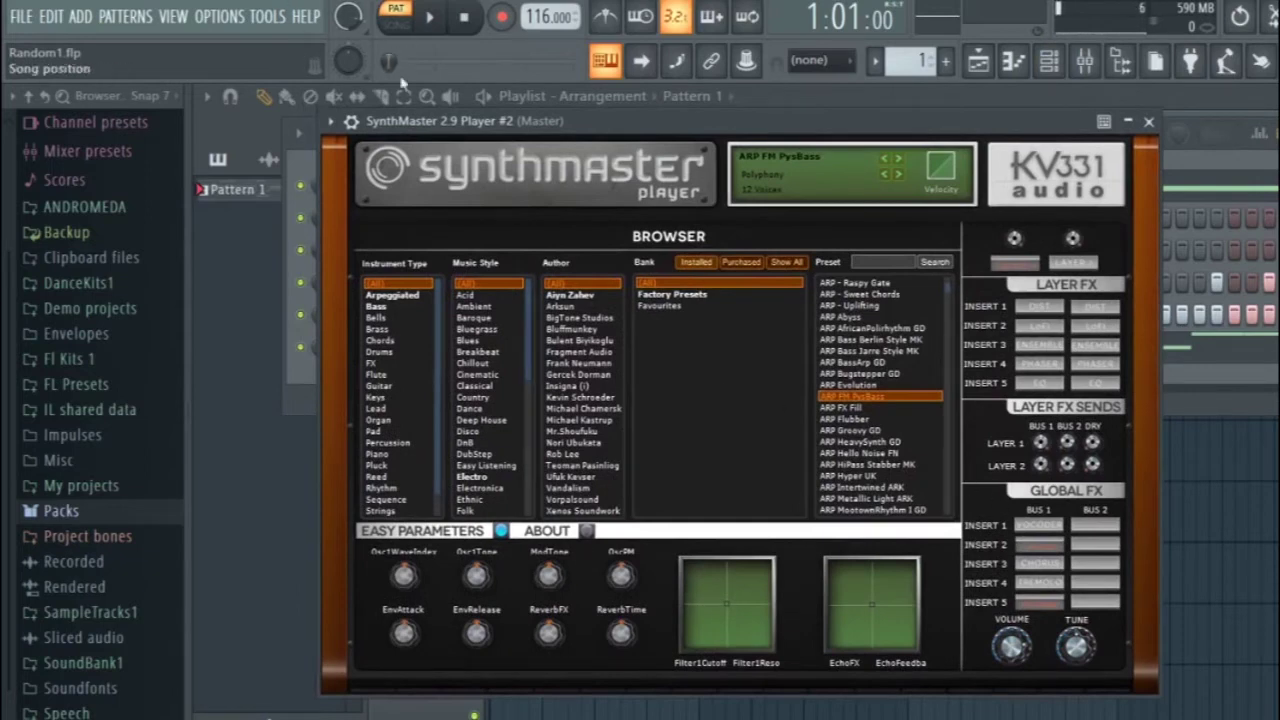
pyautogui.moveTo(462, 121); pyautogui.dragTo(570, 121)
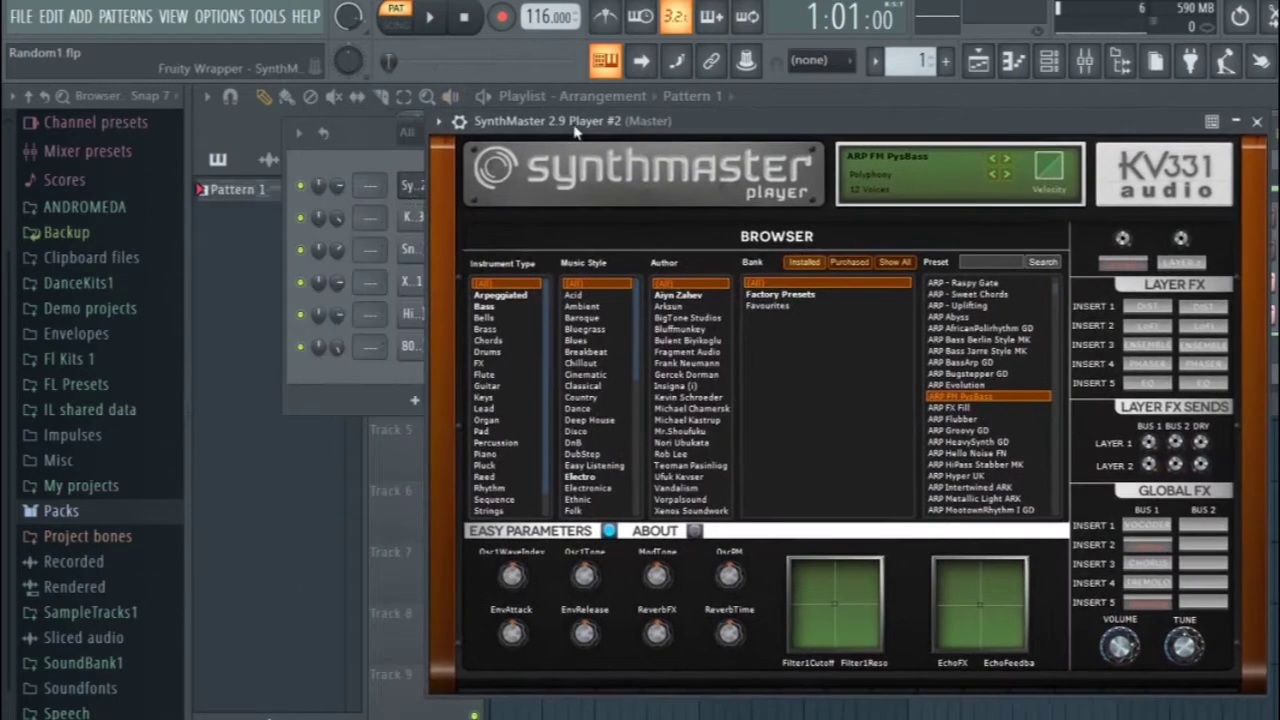
pyautogui.rightClick(302, 188)
pyautogui.click(304, 186)
pyautogui.rightClick(304, 190)
pyautogui.click(310, 199)
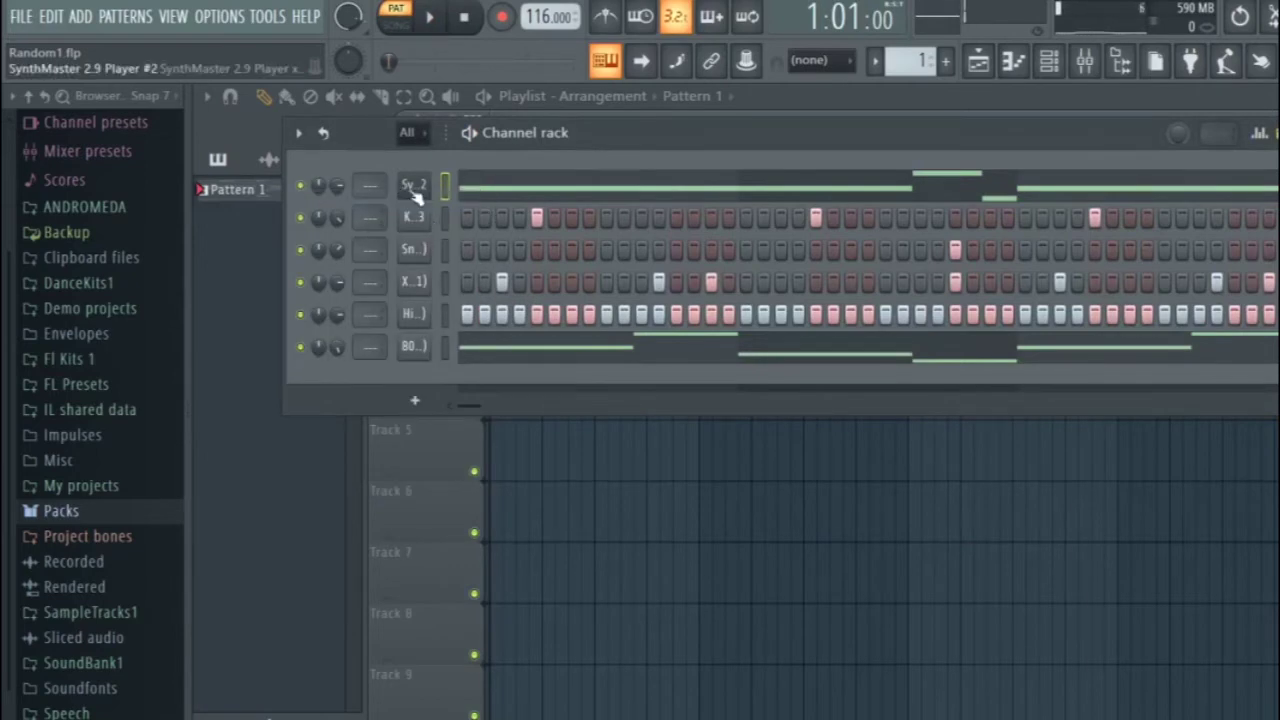
# Step: Add a Keyzone Classic channel to the channel rack and move its window up so the whole interface is visible
pyautogui.click(414, 400)
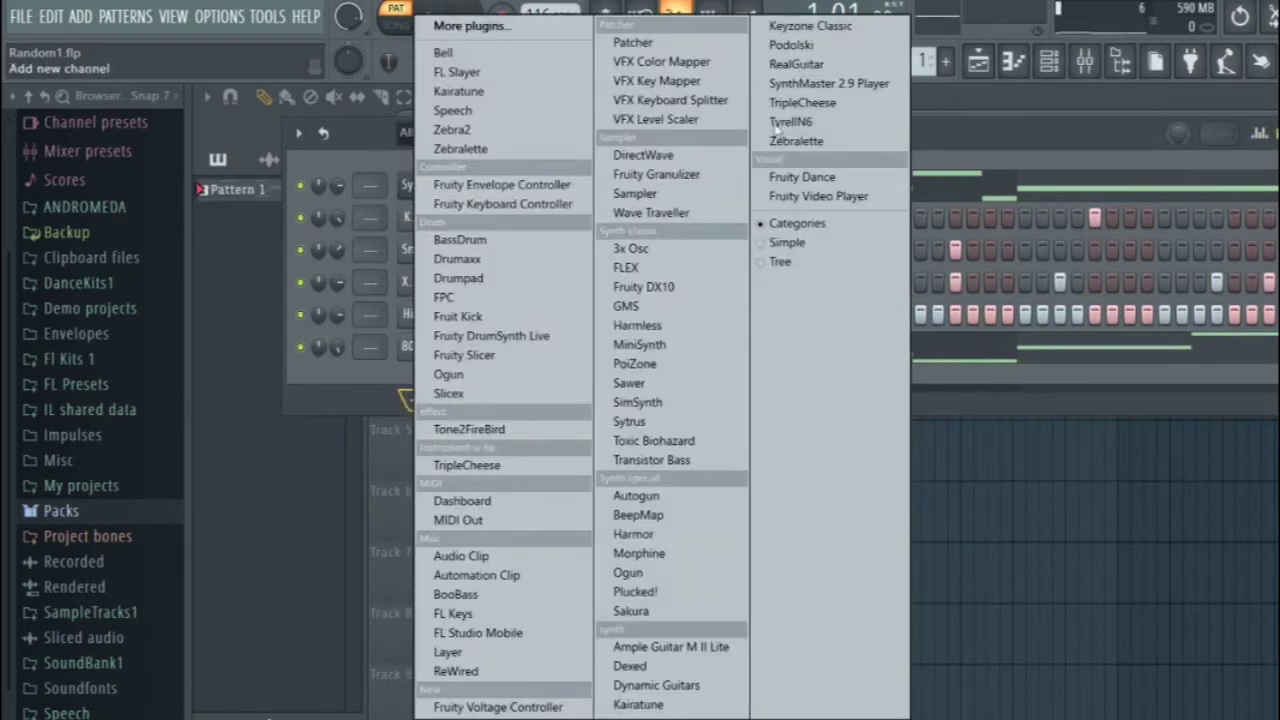
pyautogui.click(810, 30)
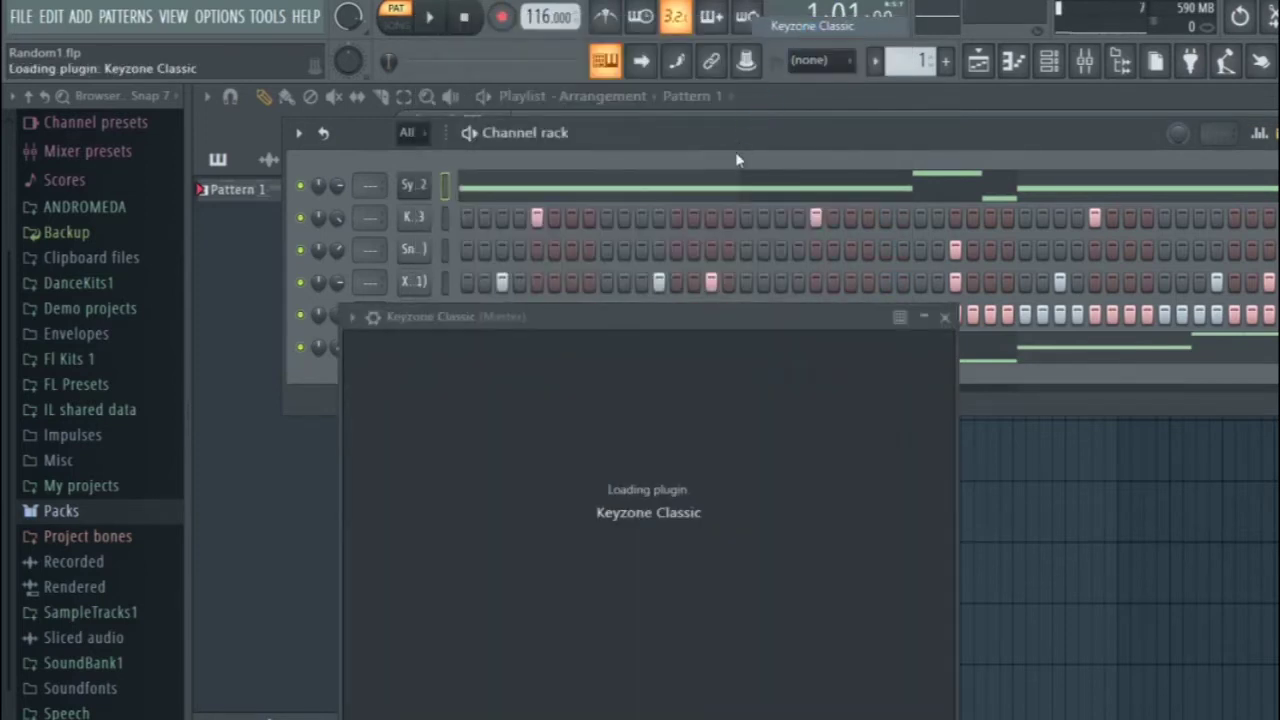
pyautogui.moveTo(696, 310); pyautogui.dragTo(663, 137)
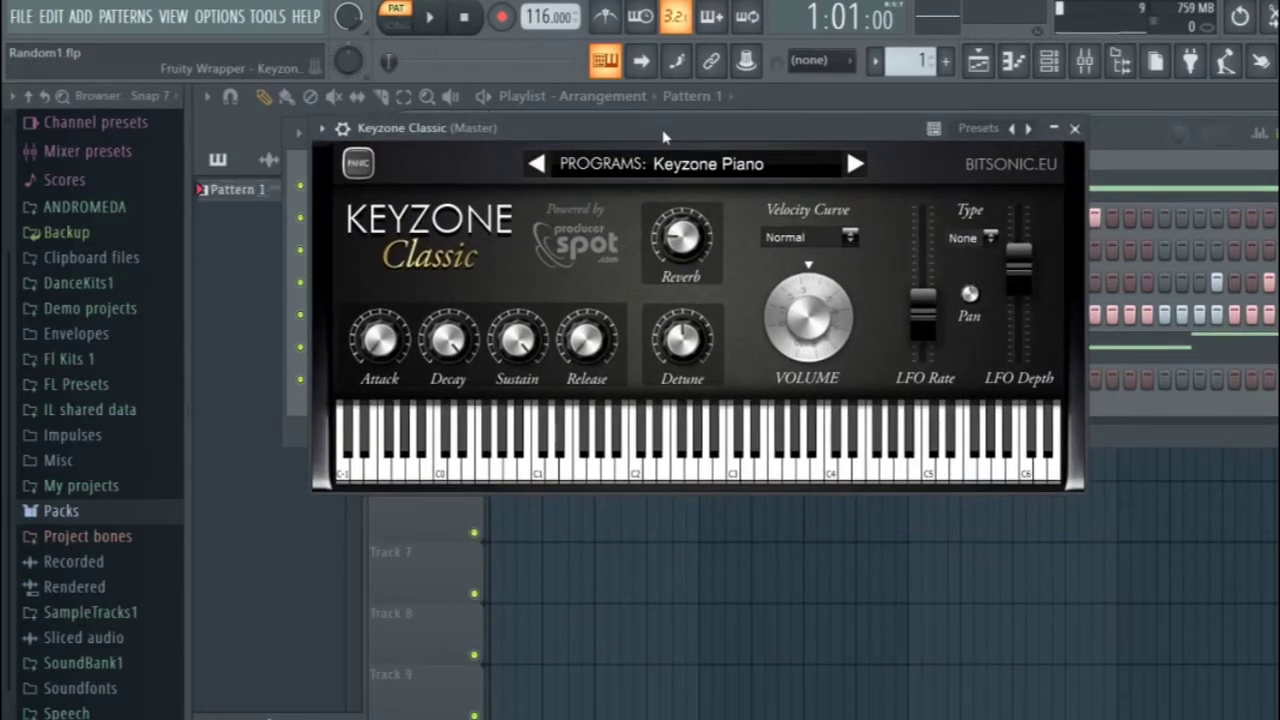
# Step: Audition the Keyzone Piano program by playing the notes E5, G5 and B5
pyautogui.press('e')
pyautogui.press('t')
pyautogui.press('u')
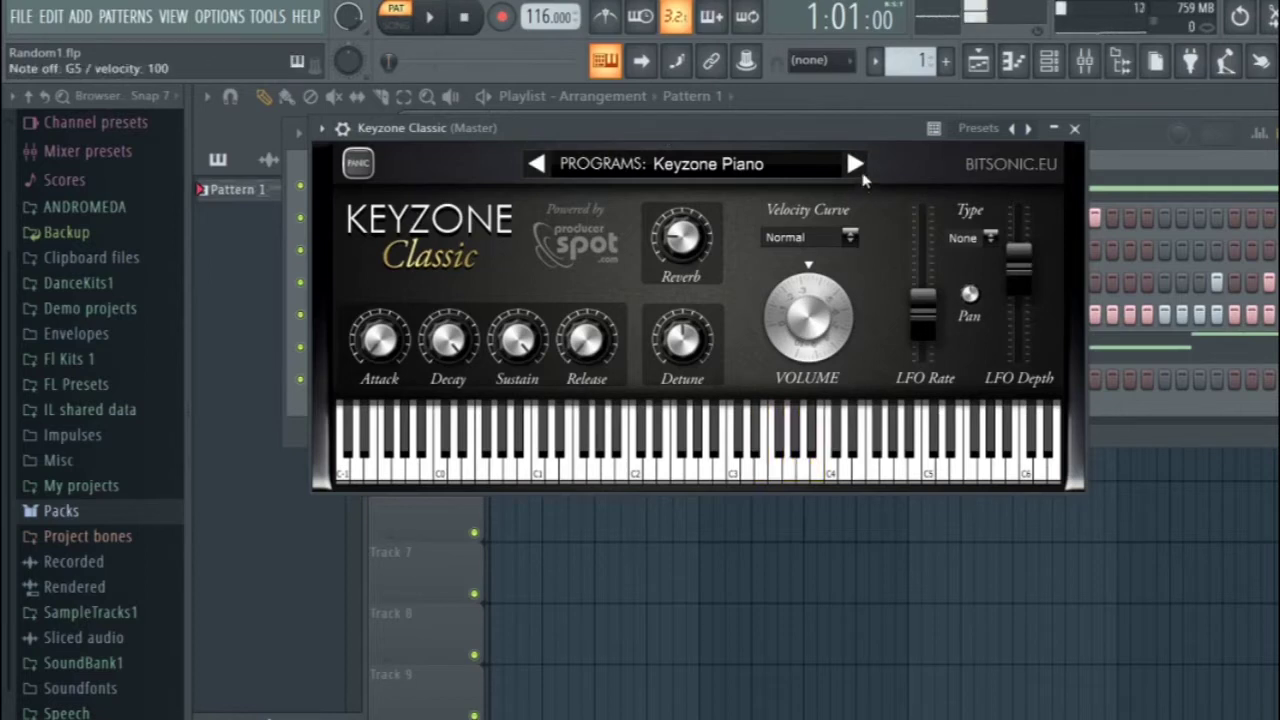
pyautogui.press('e')
pyautogui.press('u')
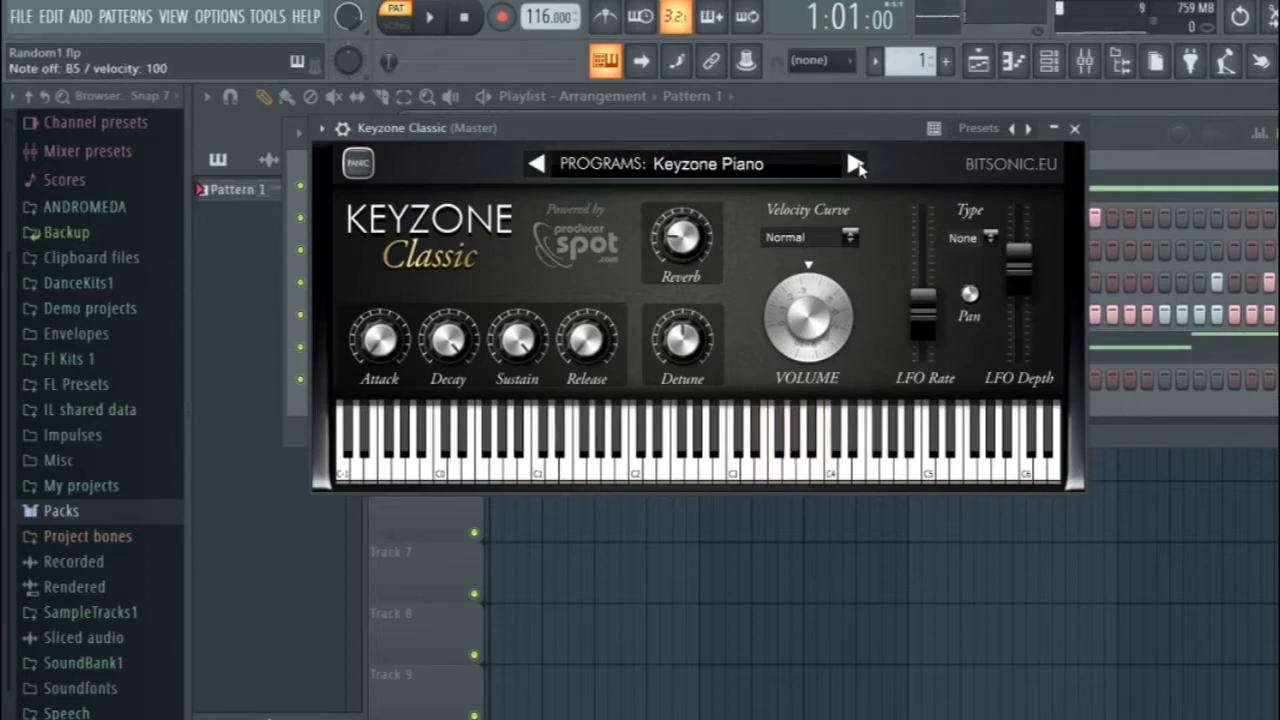
# Step: Switch Keyzone Classic to the Yamaha Grand Piano program and audition it with the notes E5, G5 and B5
pyautogui.click(855, 164)
pyautogui.press('e')
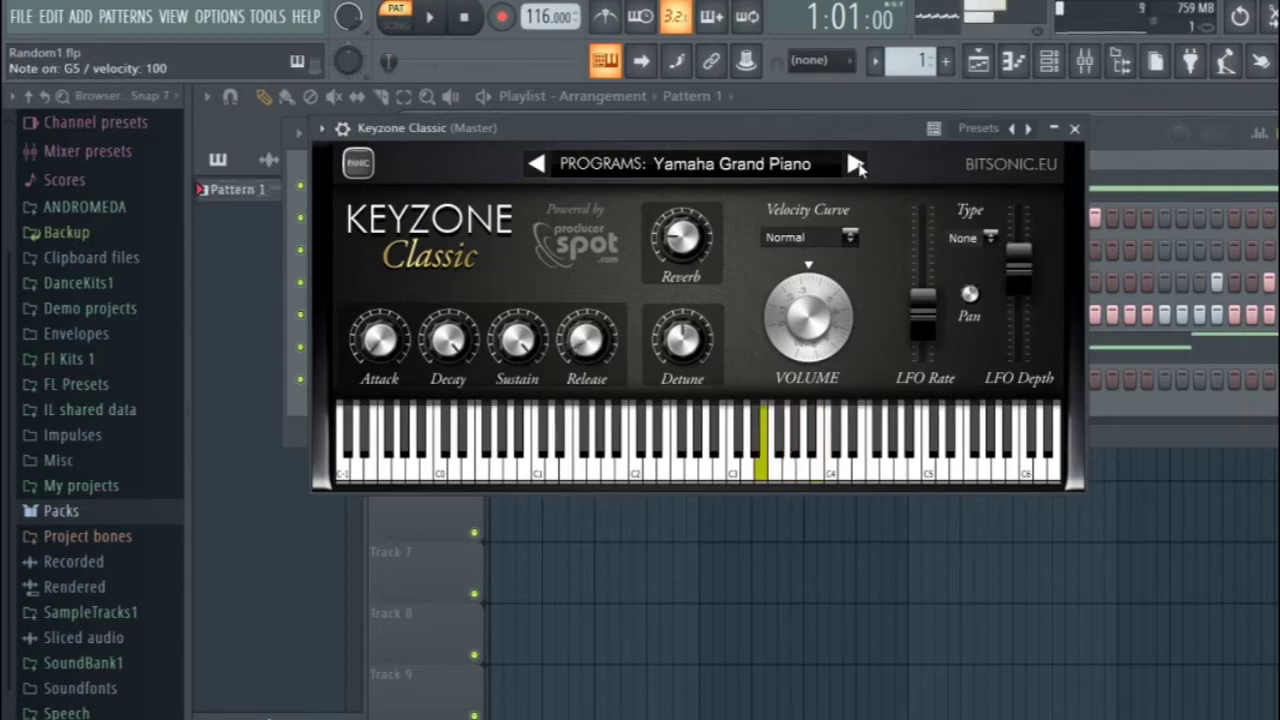
pyautogui.press('t')
pyautogui.press('u')
pyautogui.press('e')
pyautogui.press('t')
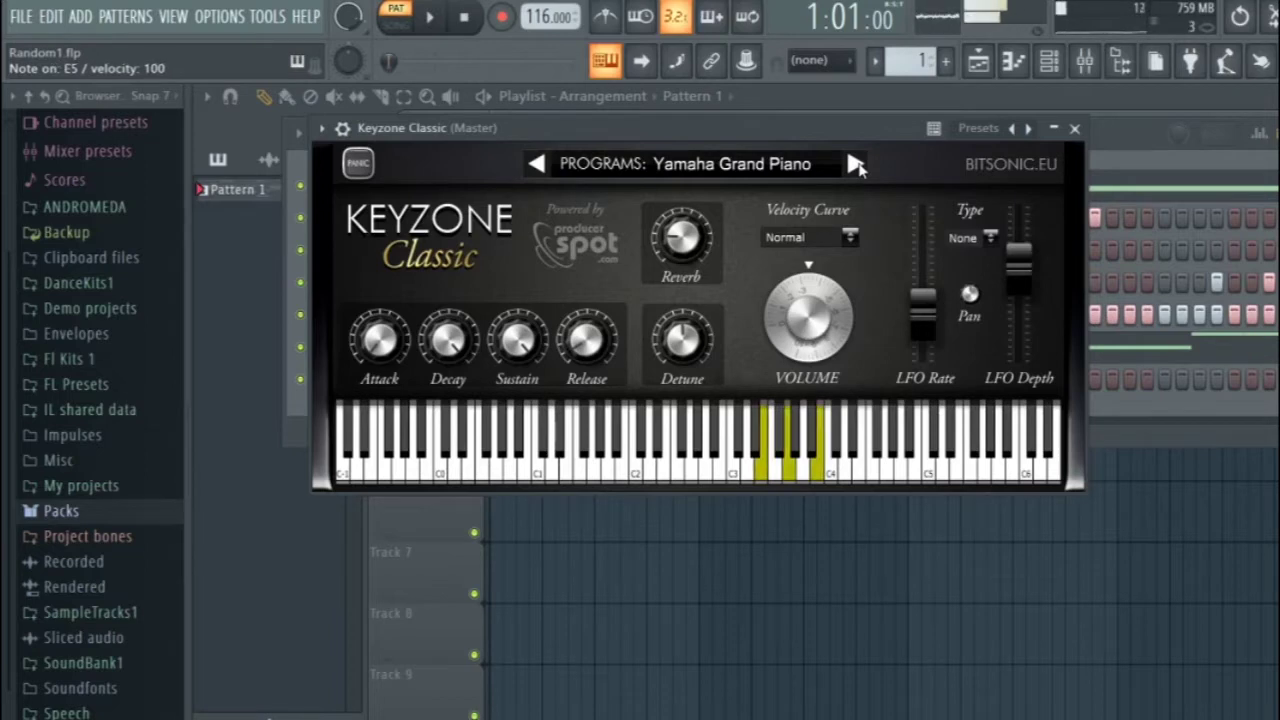
pyautogui.press('u')
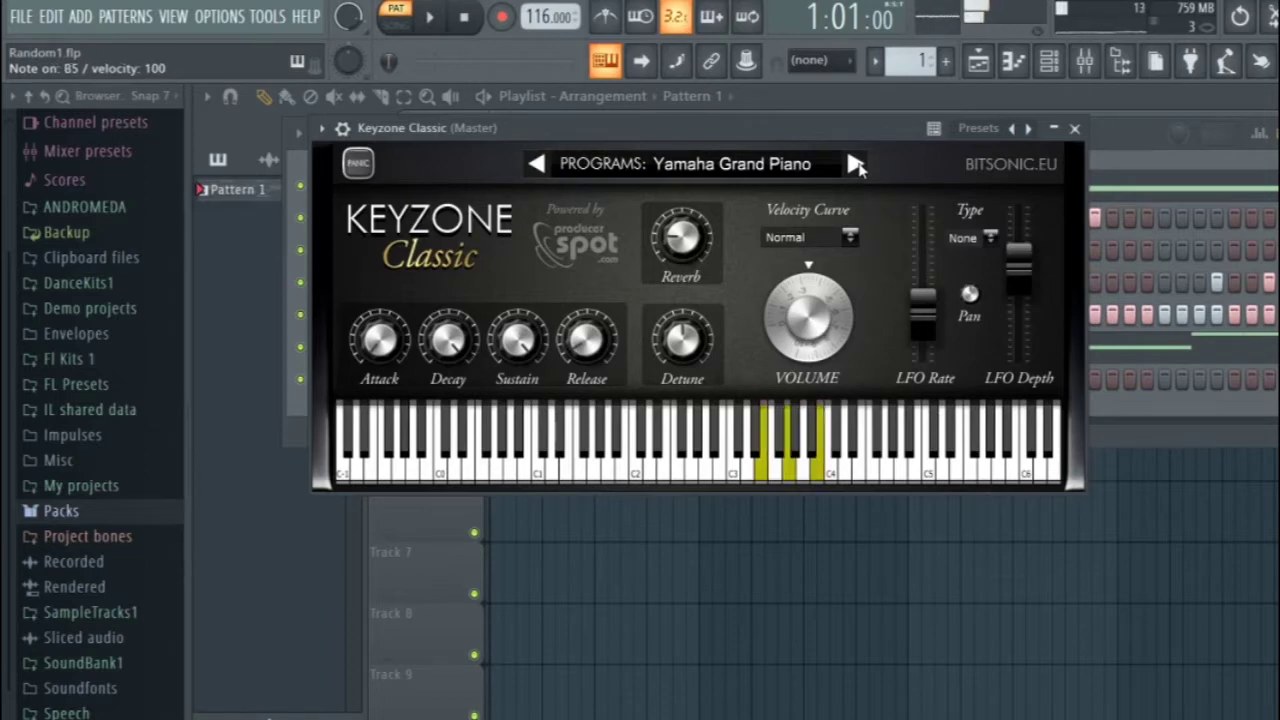
# Step: Select the Steinway Piano program in Keyzone Classic and play the notes E5, G5 and B5 repeatedly to hear it
pyautogui.click(855, 164)
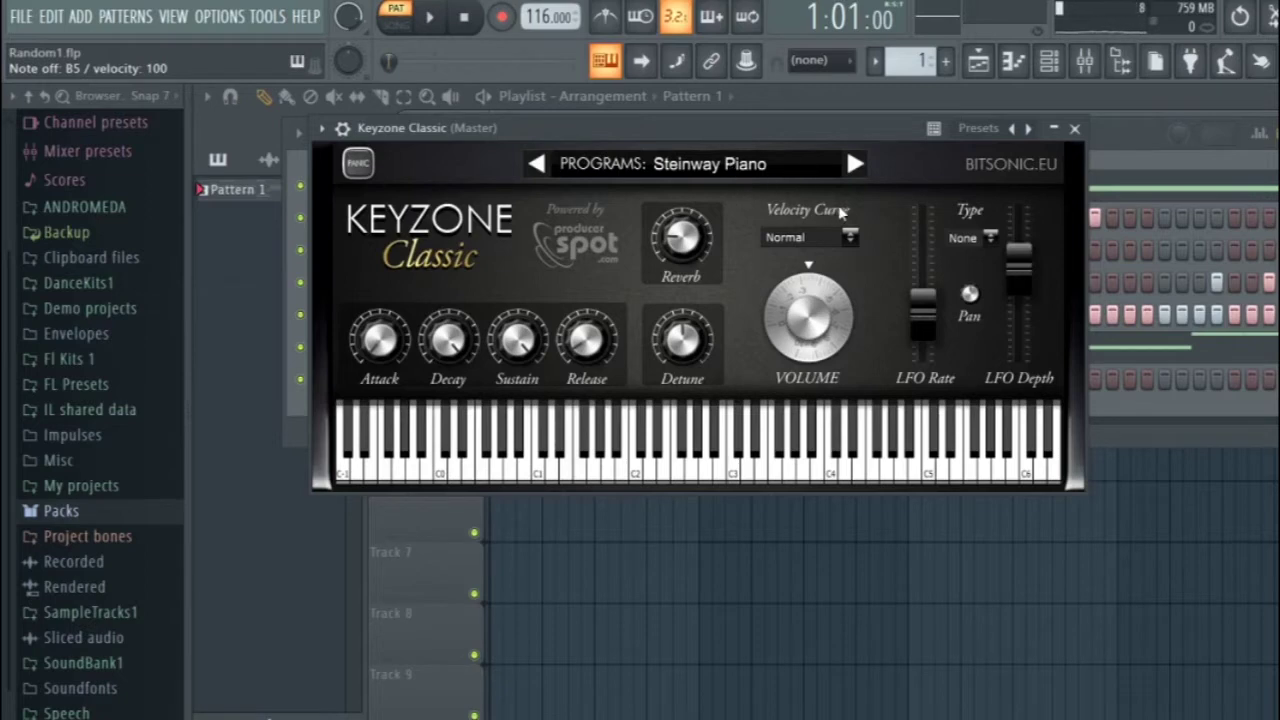
pyautogui.press('e')
pyautogui.press('t')
pyautogui.press('u')
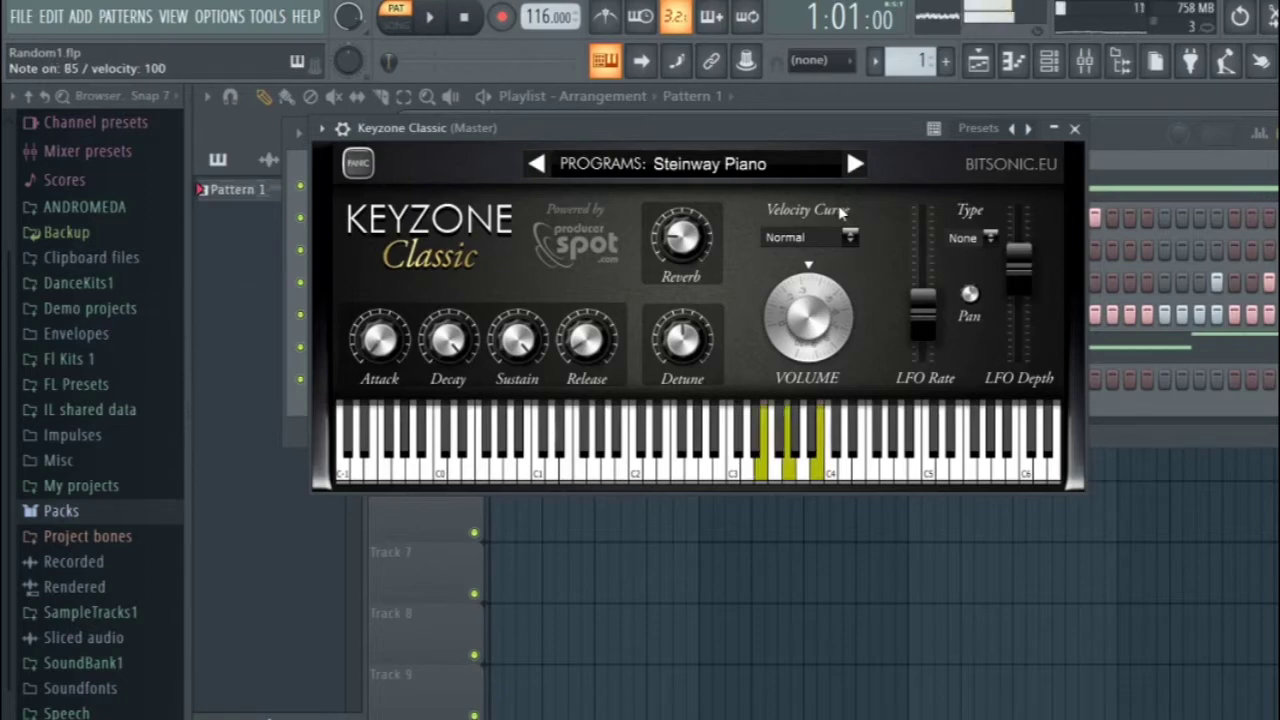
pyautogui.press('e')
pyautogui.press('t')
pyautogui.press('u')
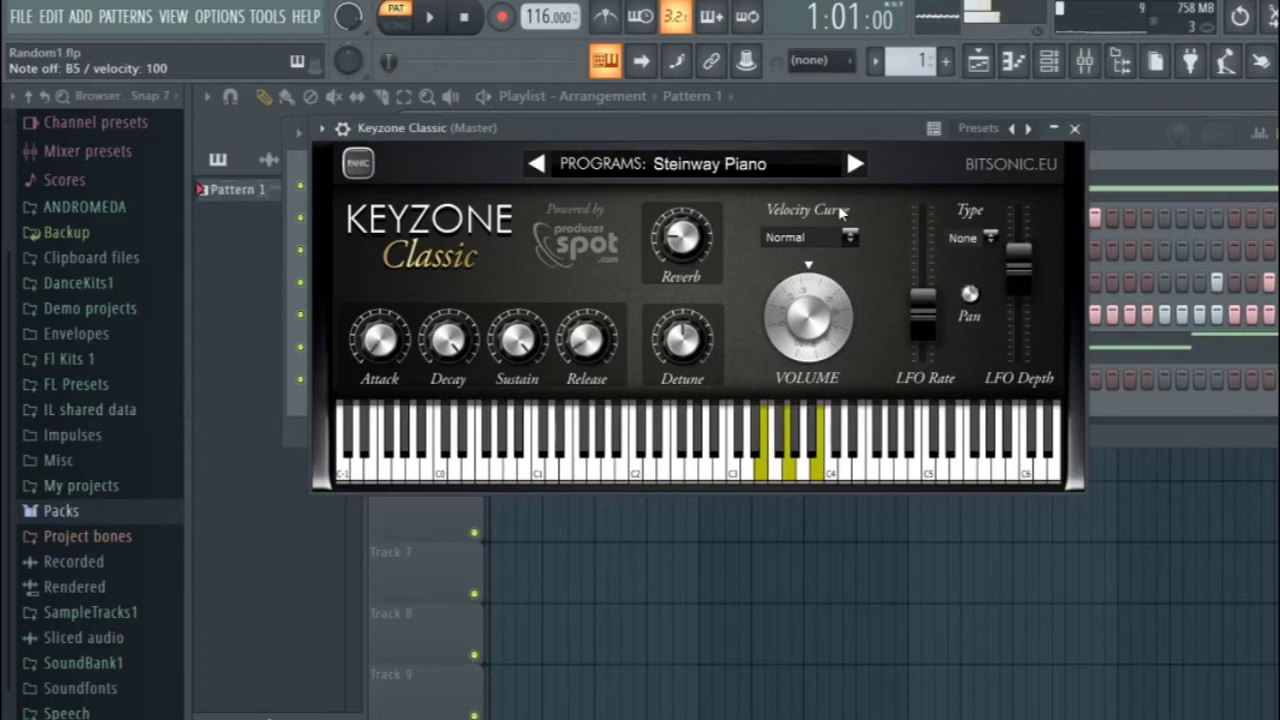
pyautogui.press('t')
pyautogui.press('e')
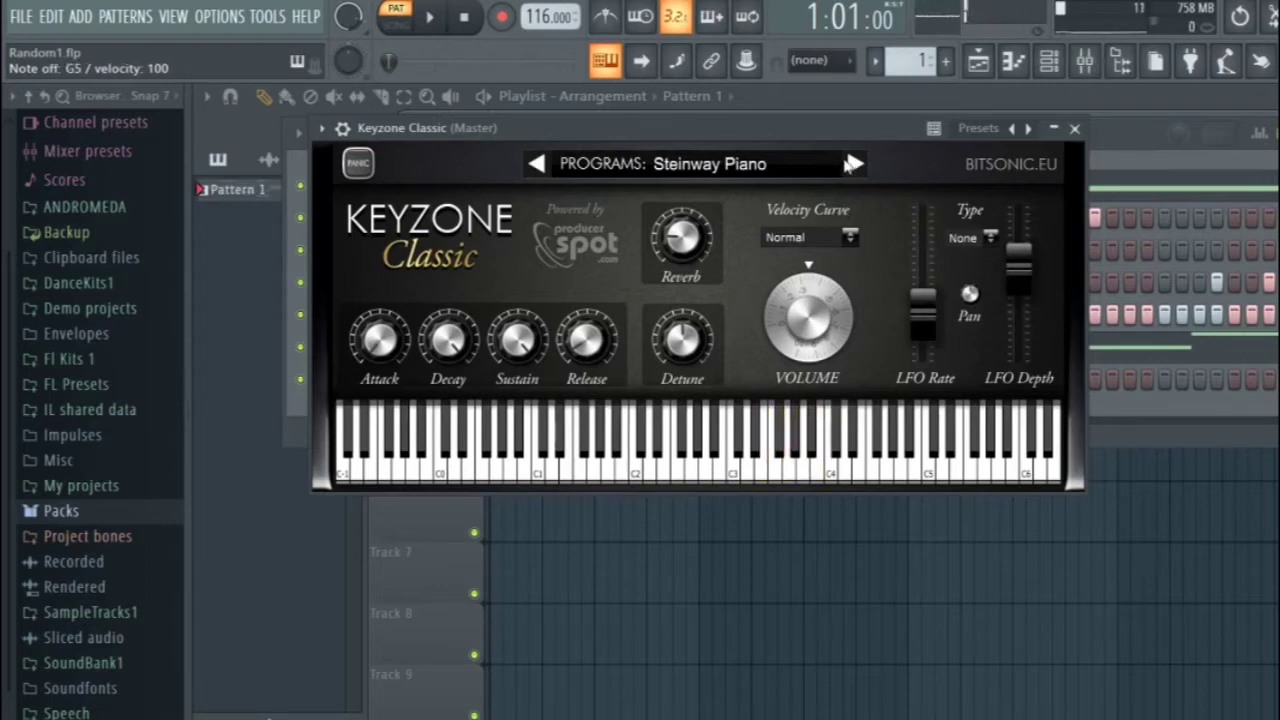
# Step: Change the Keyzone Classic program to Basic Electric Piano and test it with an E5, G5, B5 chord
pyautogui.click(855, 164)
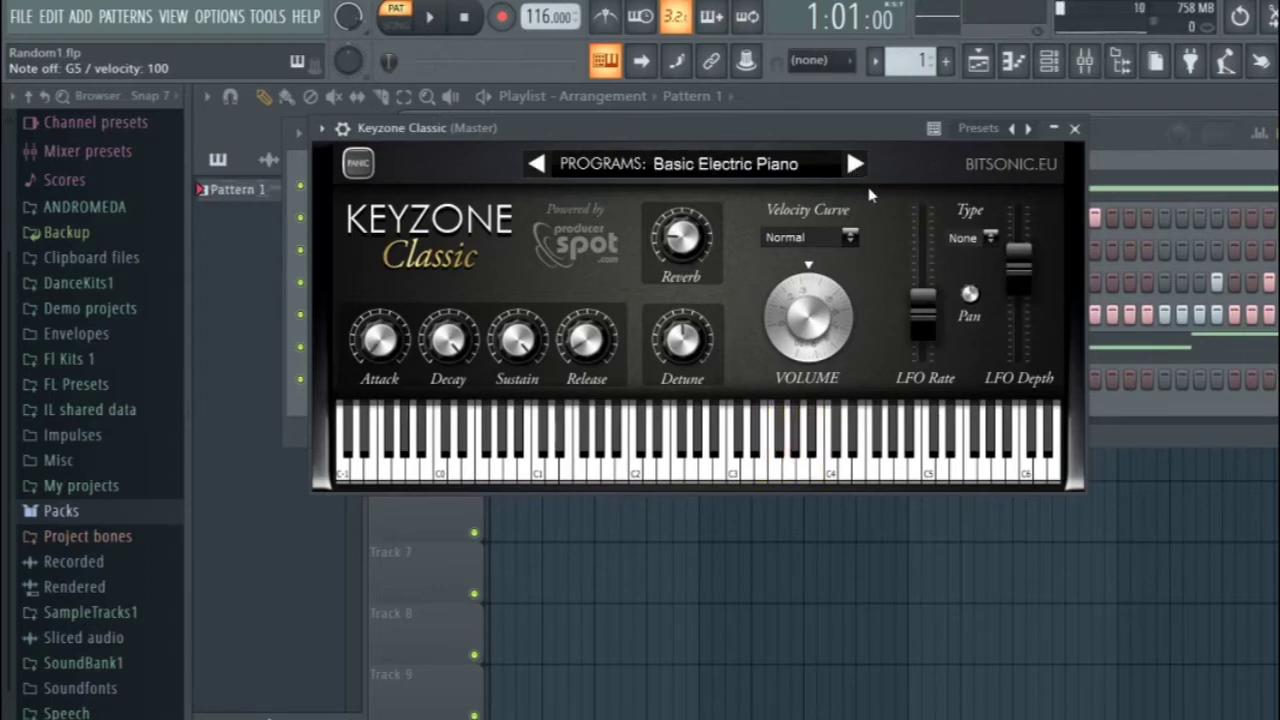
pyautogui.press('e')
pyautogui.press('t')
pyautogui.press('u')
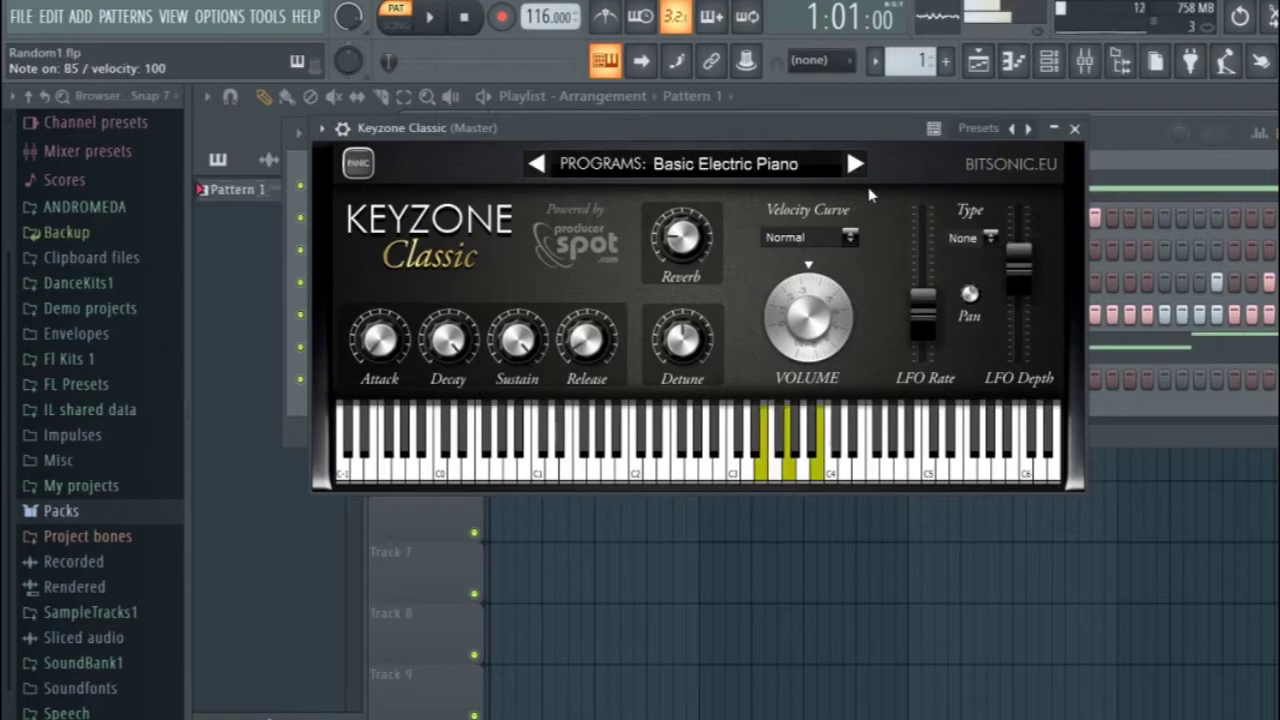
# Step: Load the Rhodes Piano program, audition it with the notes E5, G5 and B5, and close the Keyzone Classic window
pyautogui.click(852, 164)
pyautogui.press('e')
pyautogui.press('t')
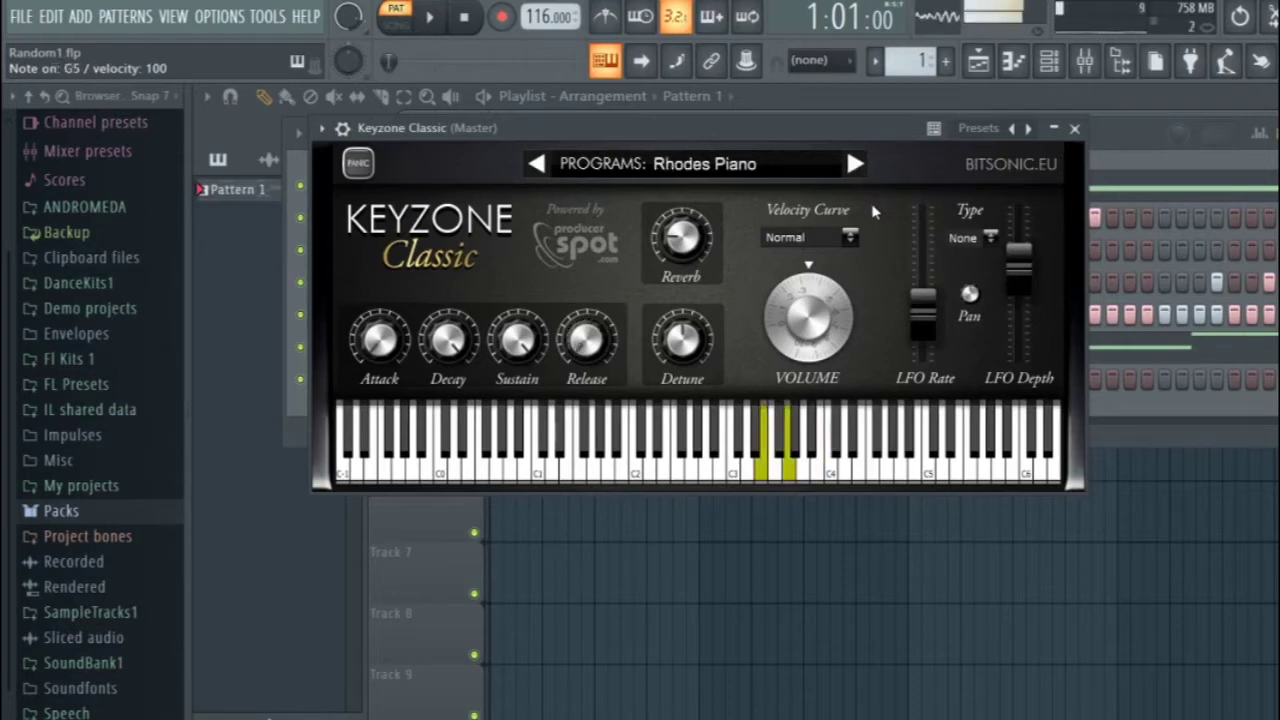
pyautogui.press('u')
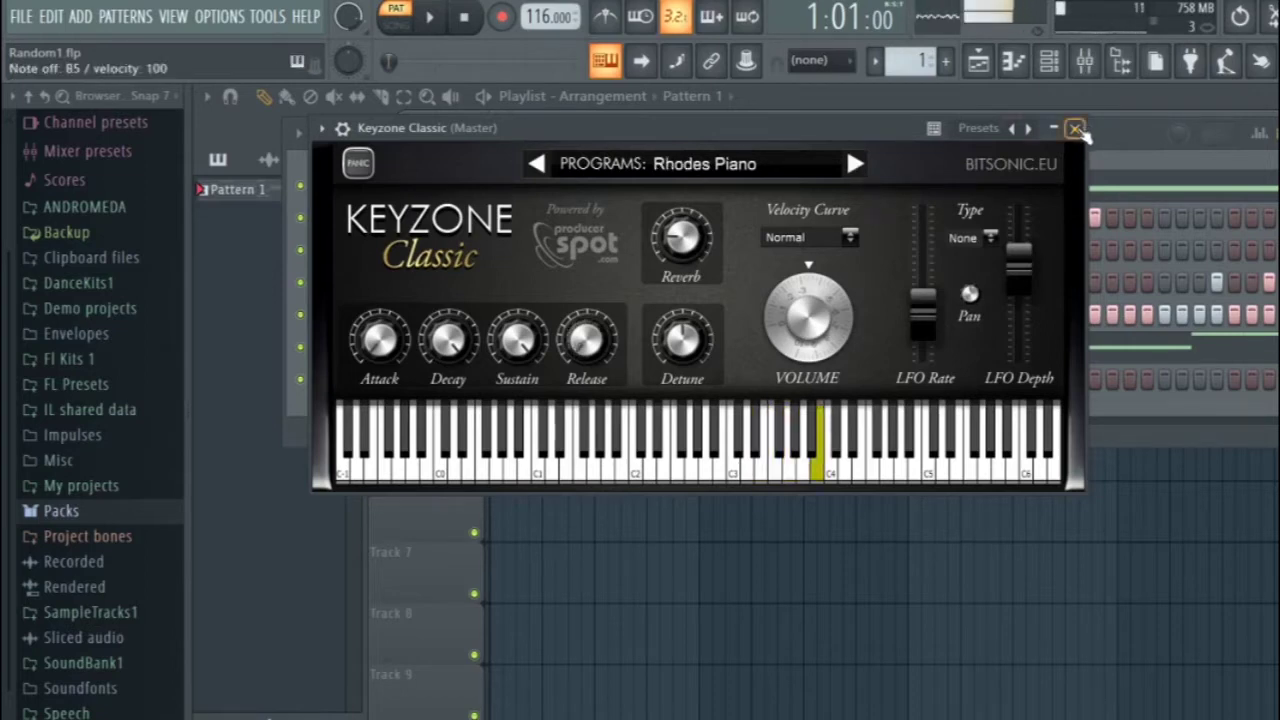
pyautogui.click(1076, 129)
# Step: Replace the Keyzone Classic channel's instrument with Podolski, play a test note, and close the plugin window
pyautogui.rightClick(413, 388)
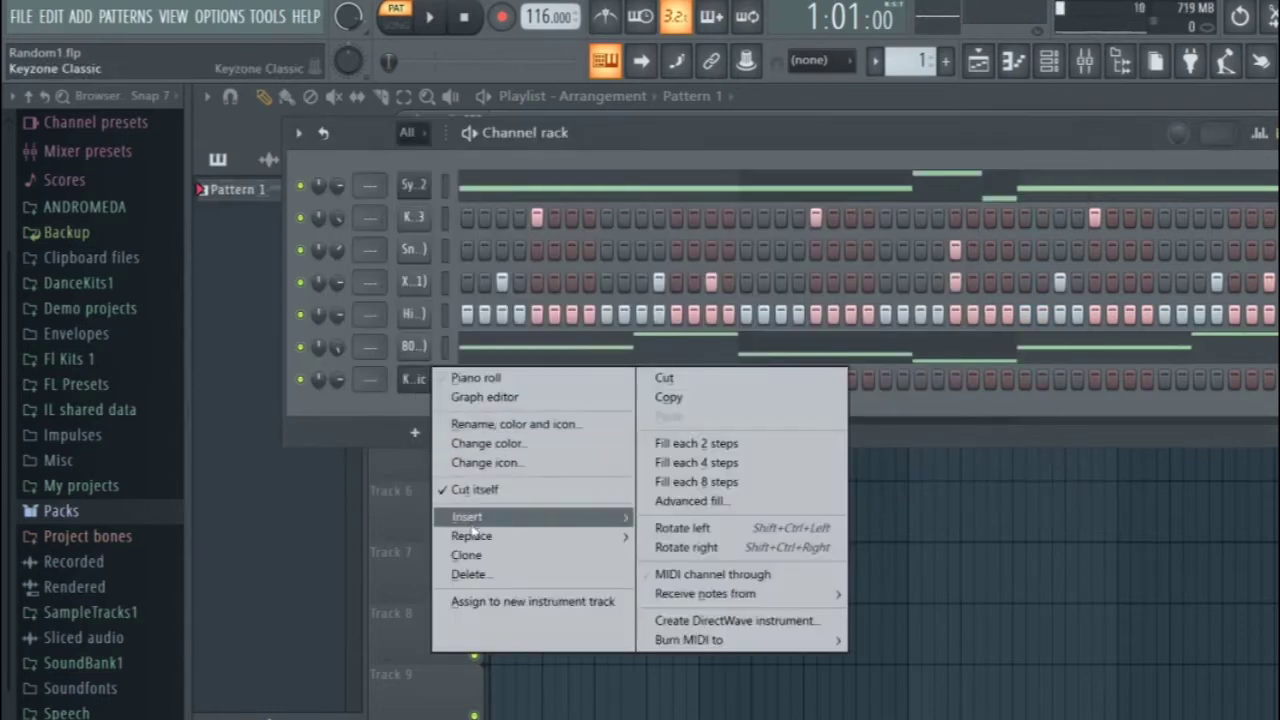
pyautogui.moveTo(478, 537)
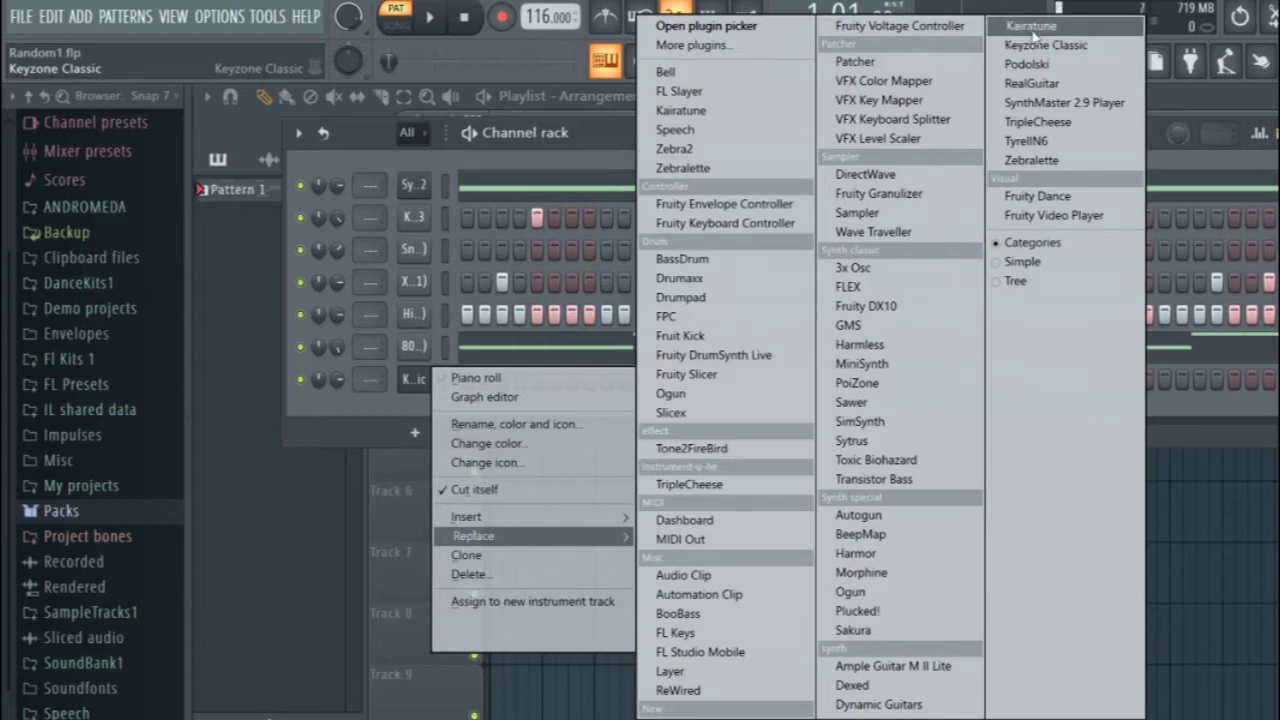
pyautogui.click(1027, 66)
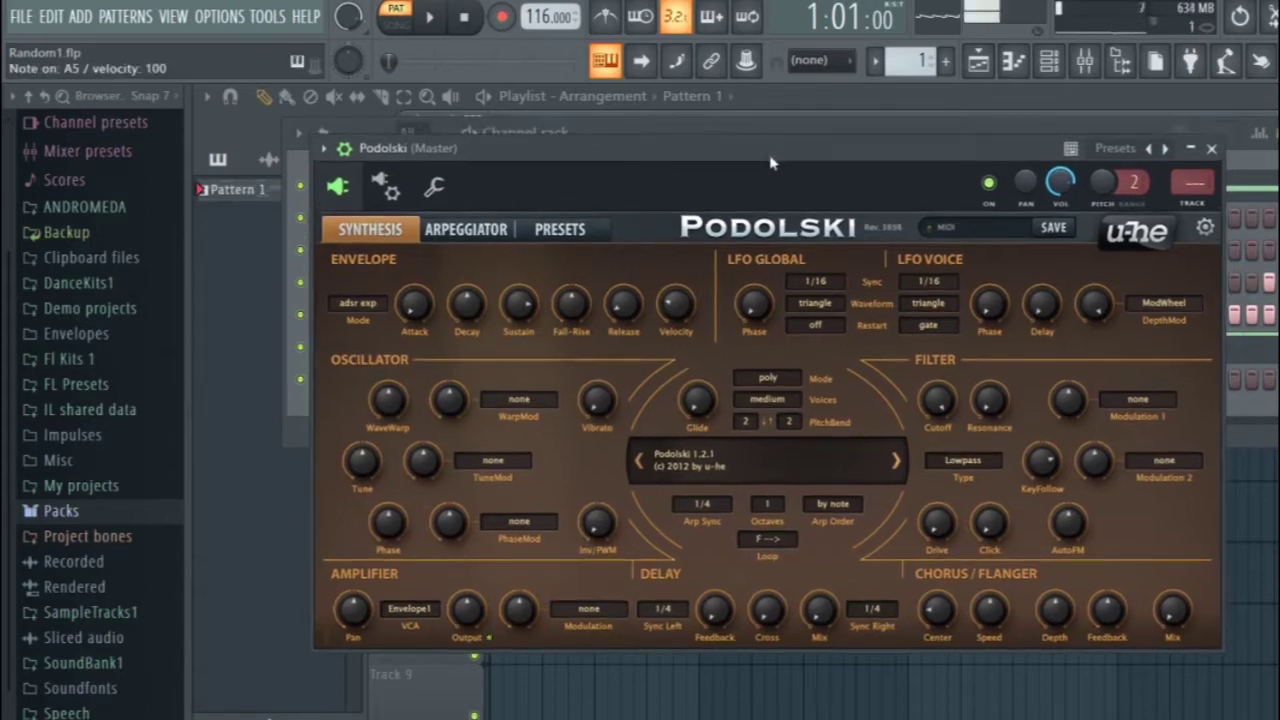
pyautogui.press('v')
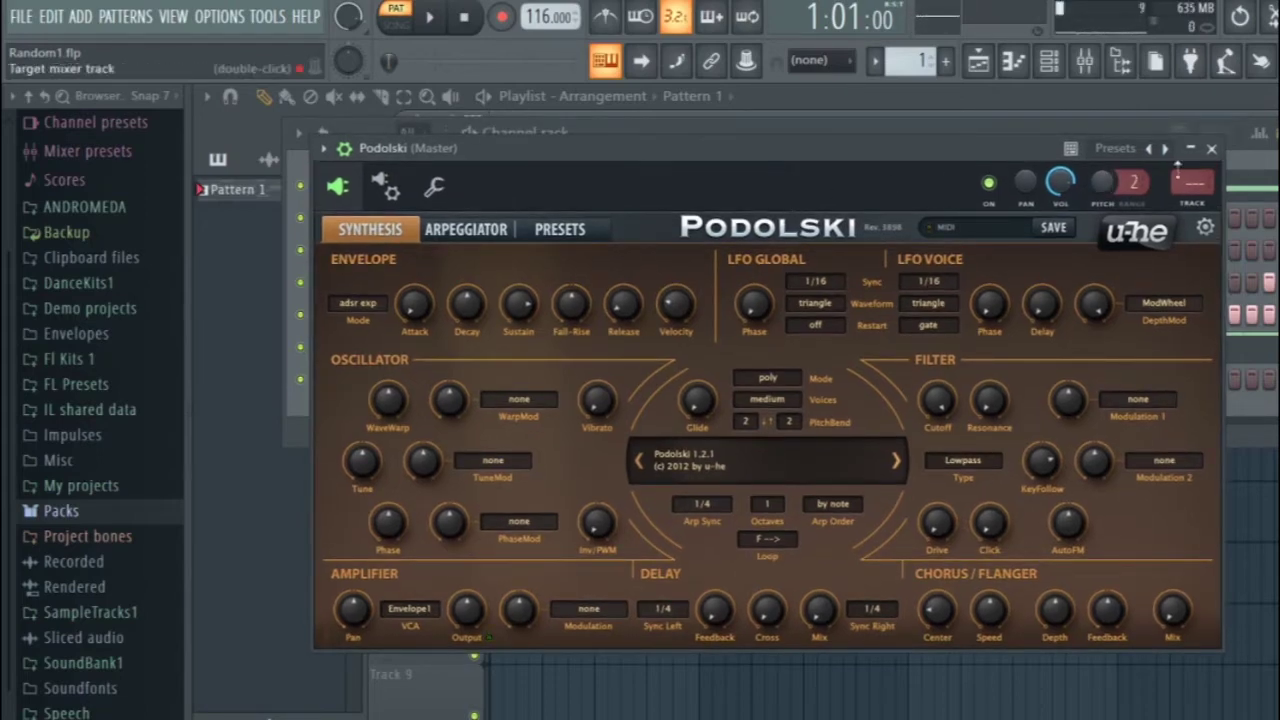
pyautogui.click(1211, 148)
# Step: Replace the Podolski channel's instrument with TripleCheese, view its interface, and close the plugin window
pyautogui.rightClick(416, 385)
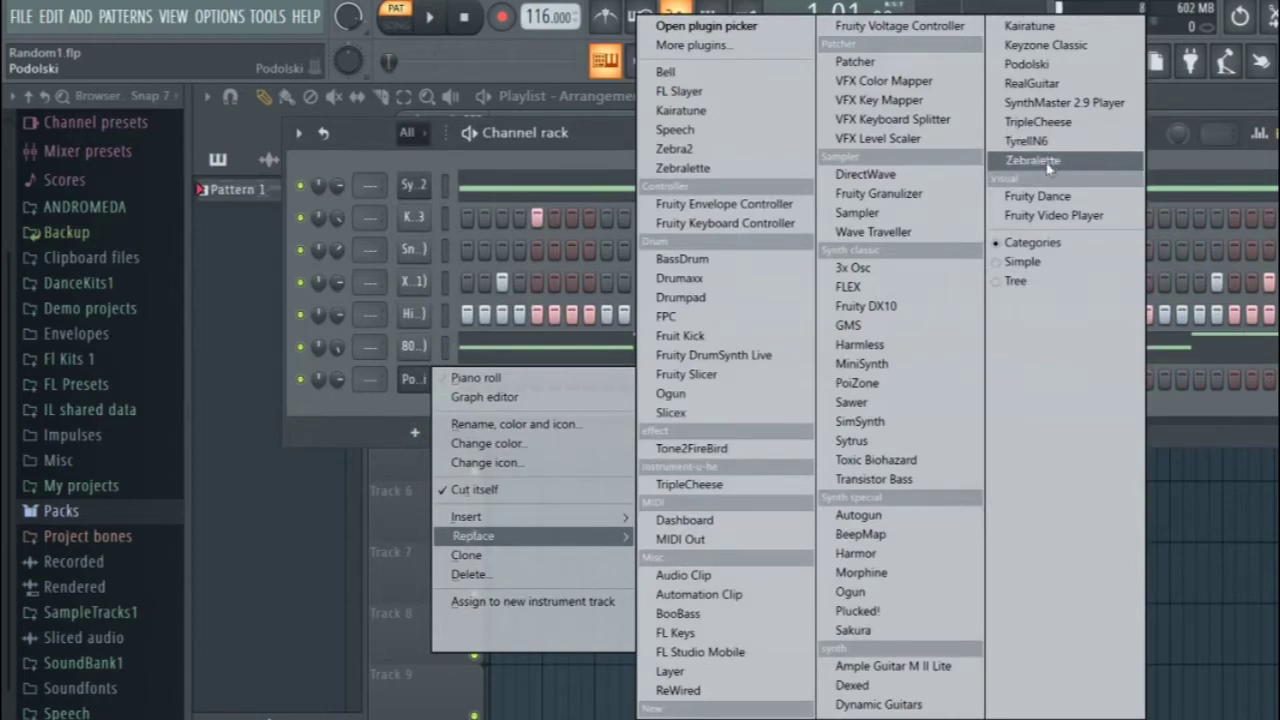
pyautogui.click(1042, 124)
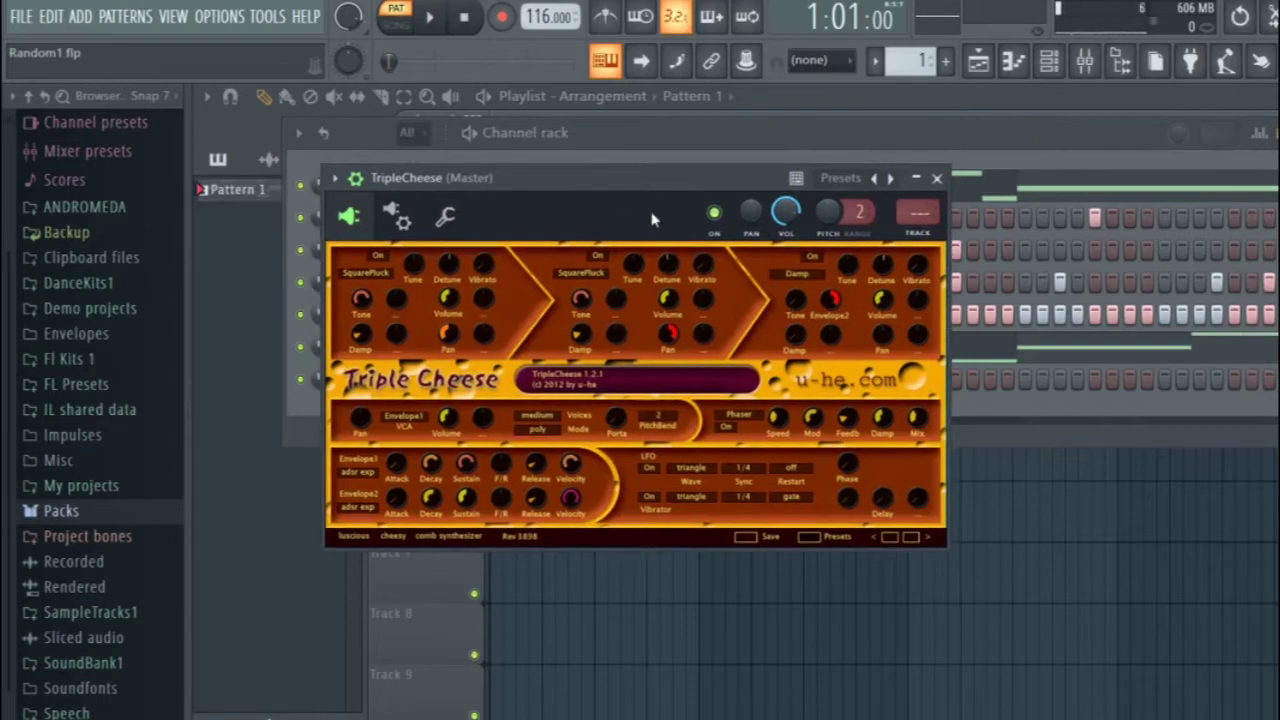
pyautogui.click(937, 178)
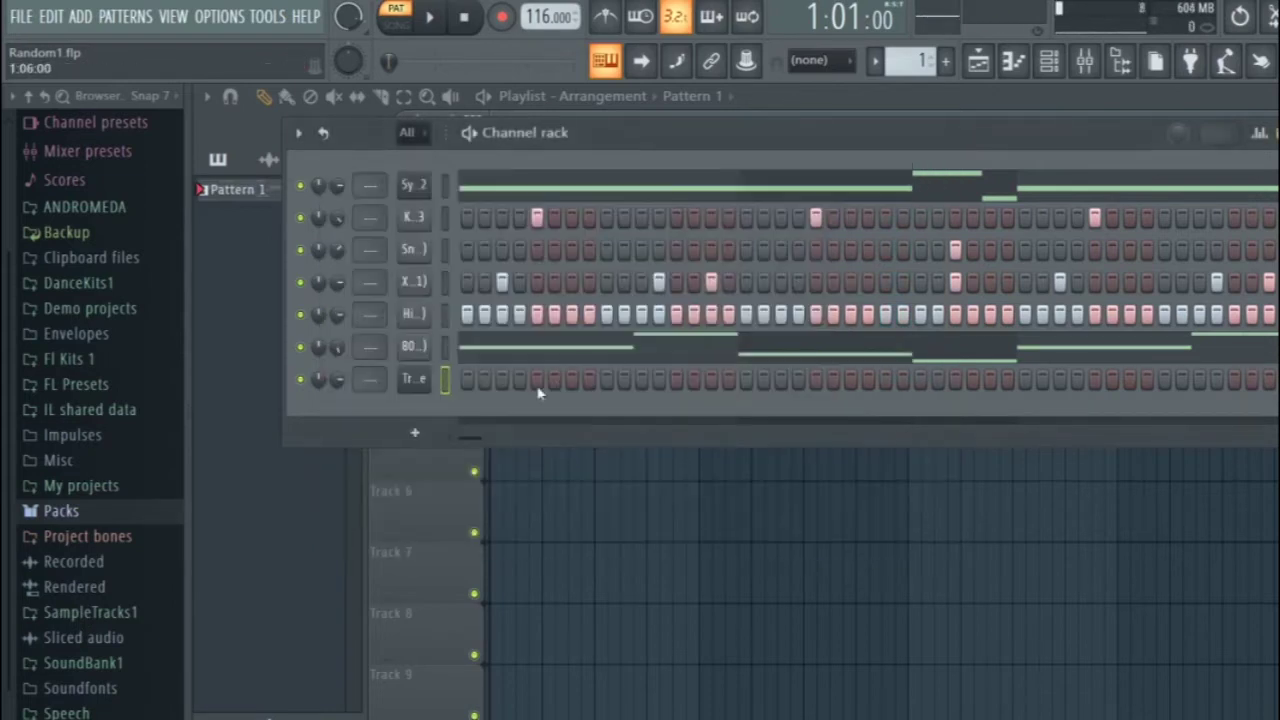
# Step: Replace the TripleCheese channel's instrument with TyrellN6 and move its window up to show the full interface
pyautogui.rightClick(433, 390)
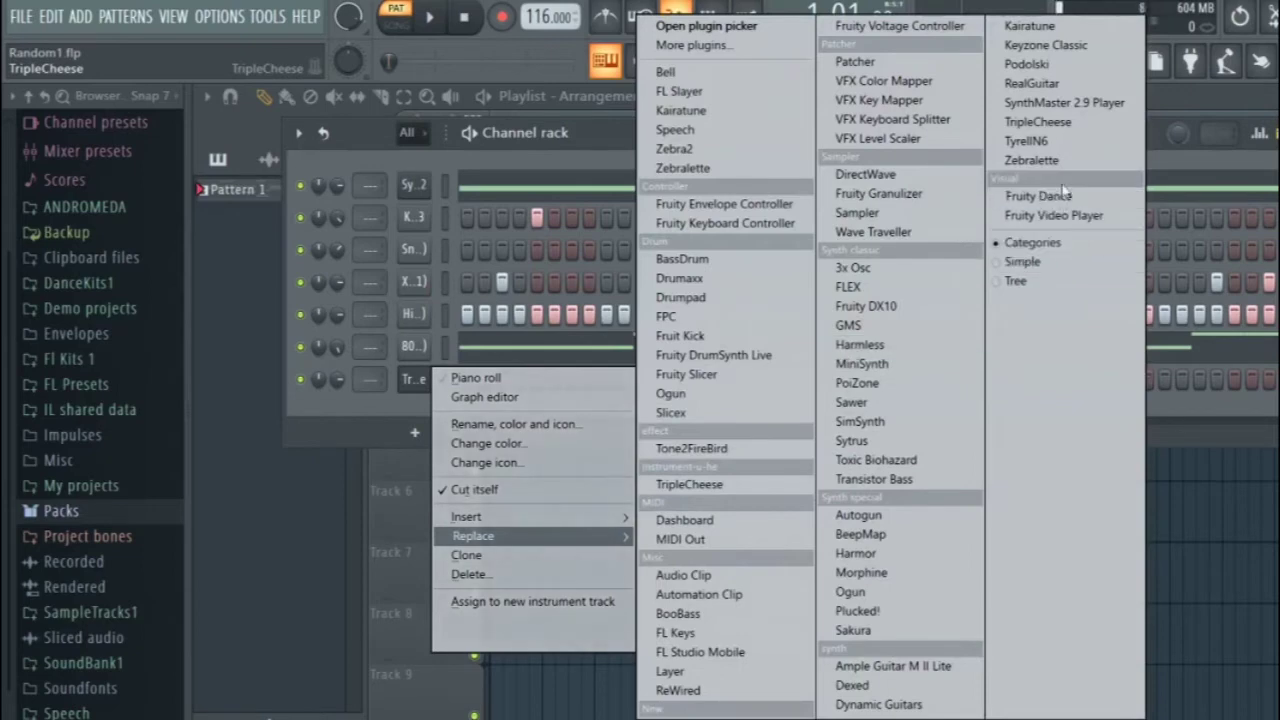
pyautogui.click(1030, 141)
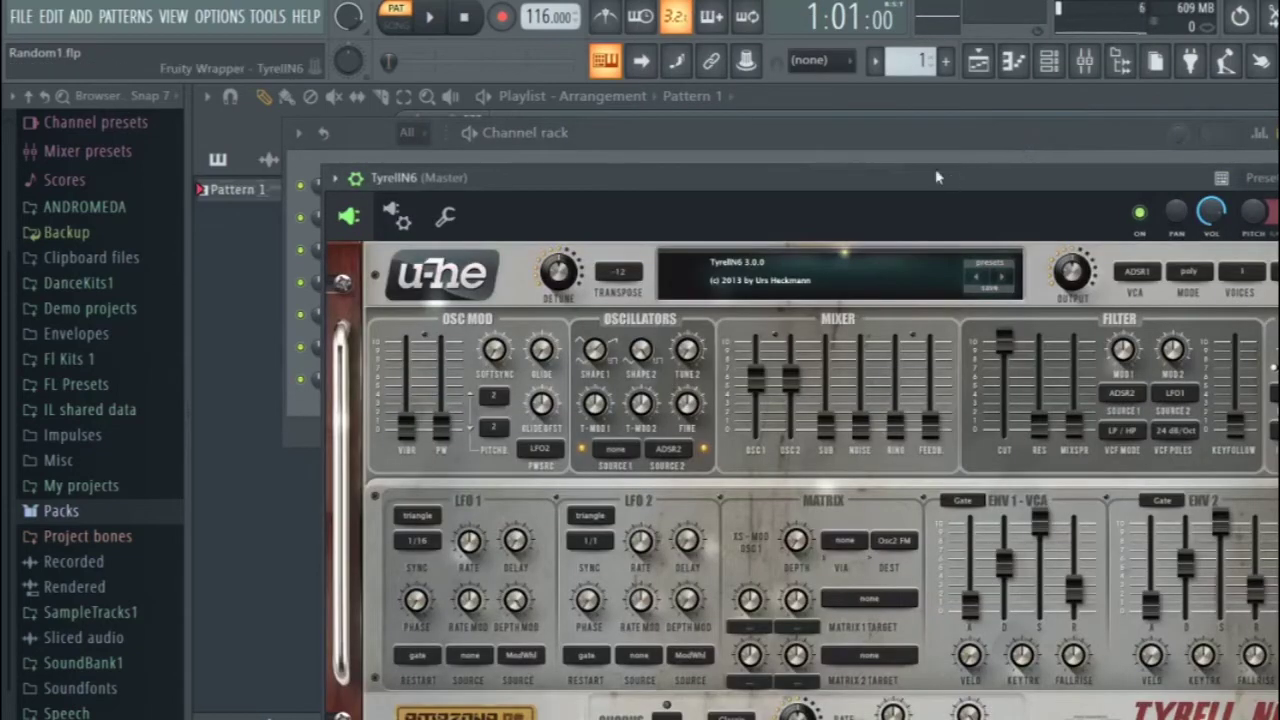
pyautogui.moveTo(937, 177); pyautogui.dragTo(880, 97)
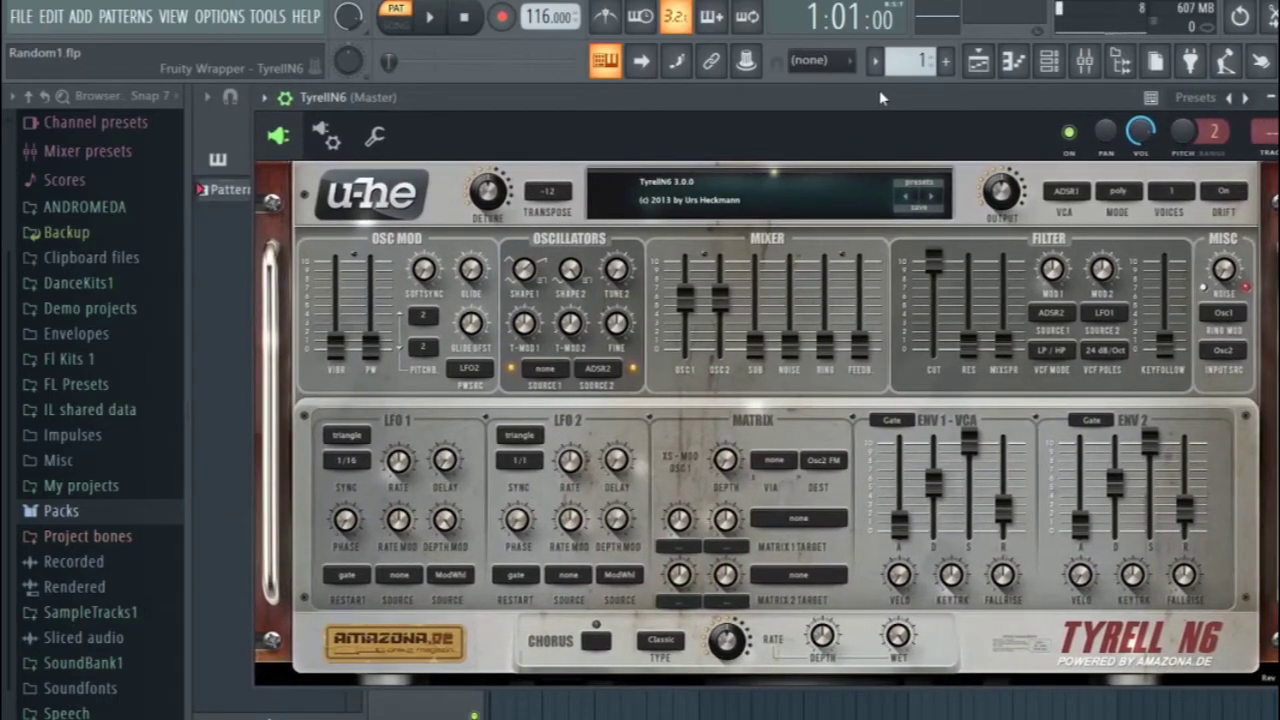
# Step: Audition the default TyrellN6 sound with several test notes, including G5, B5 and E5
pyautogui.press('b')
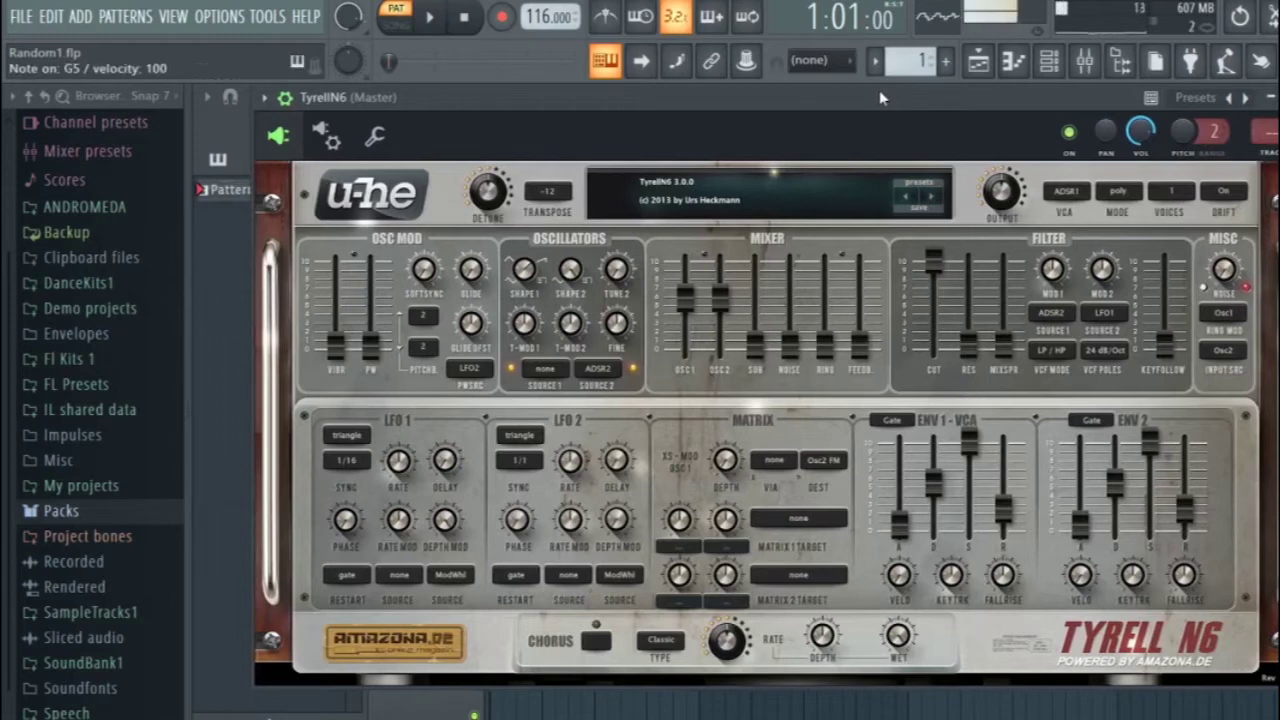
pyautogui.press('v')
pyautogui.press('v')
pyautogui.press('x')
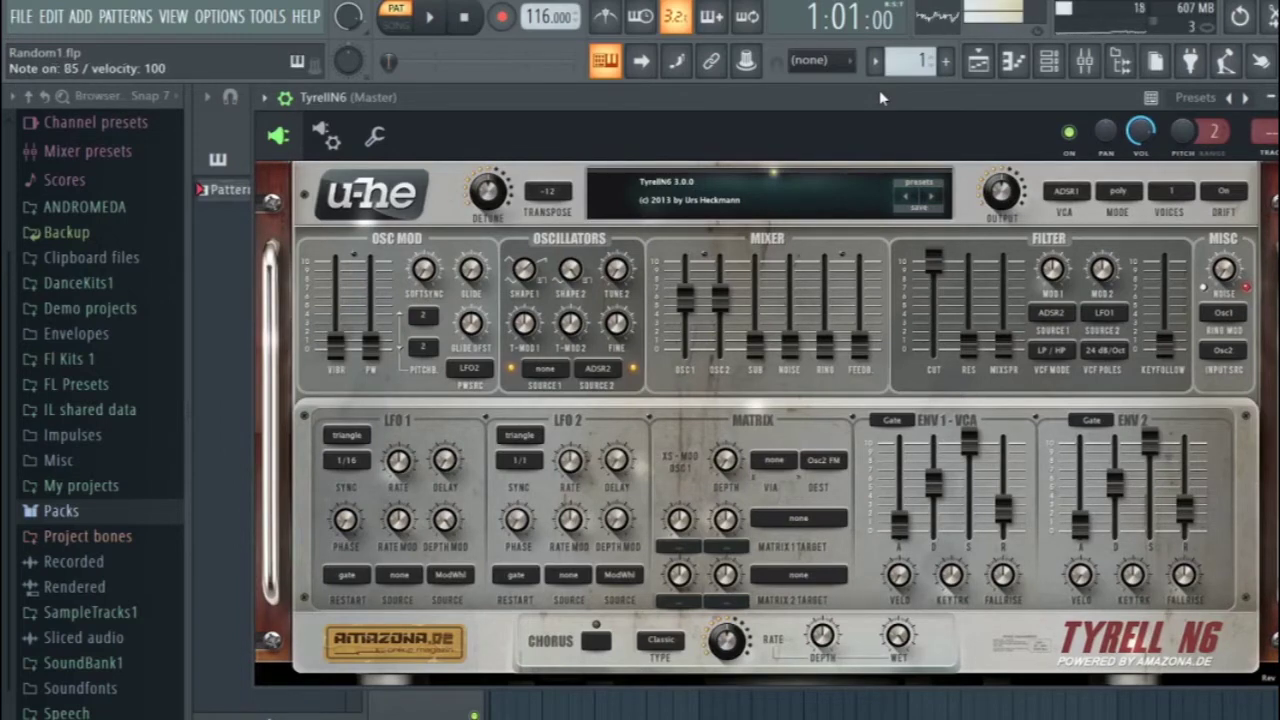
pyautogui.press('x')
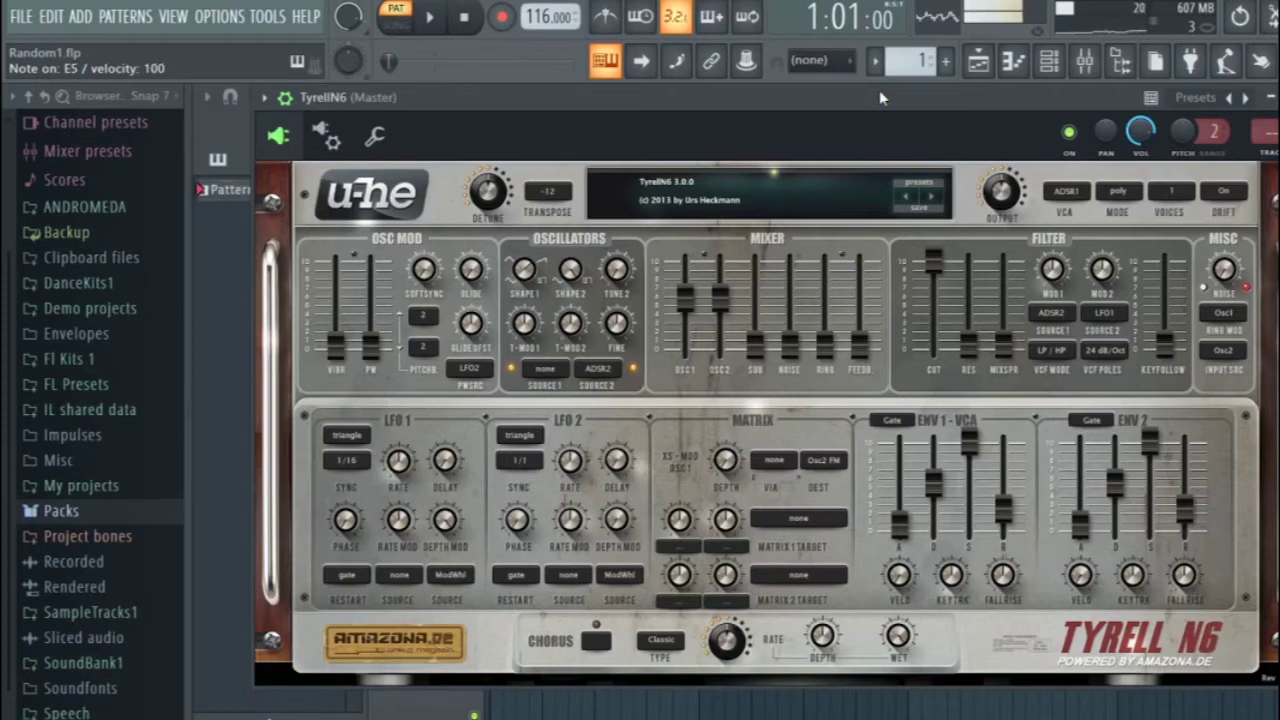
pyautogui.press('x')
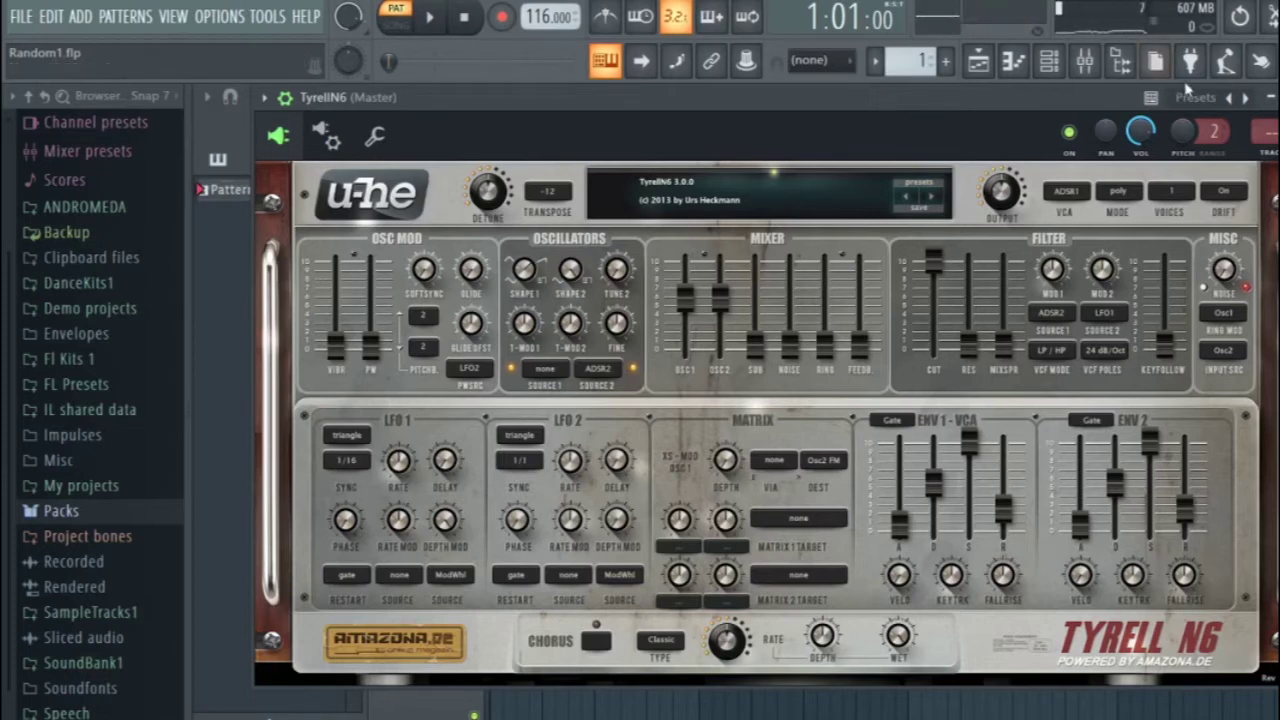
# Step: Look through the TyrellN6 preset folders such as 3ee, BrontoScorpio and MIDI Programs, and close the plugin window
pyautogui.click(920, 184)
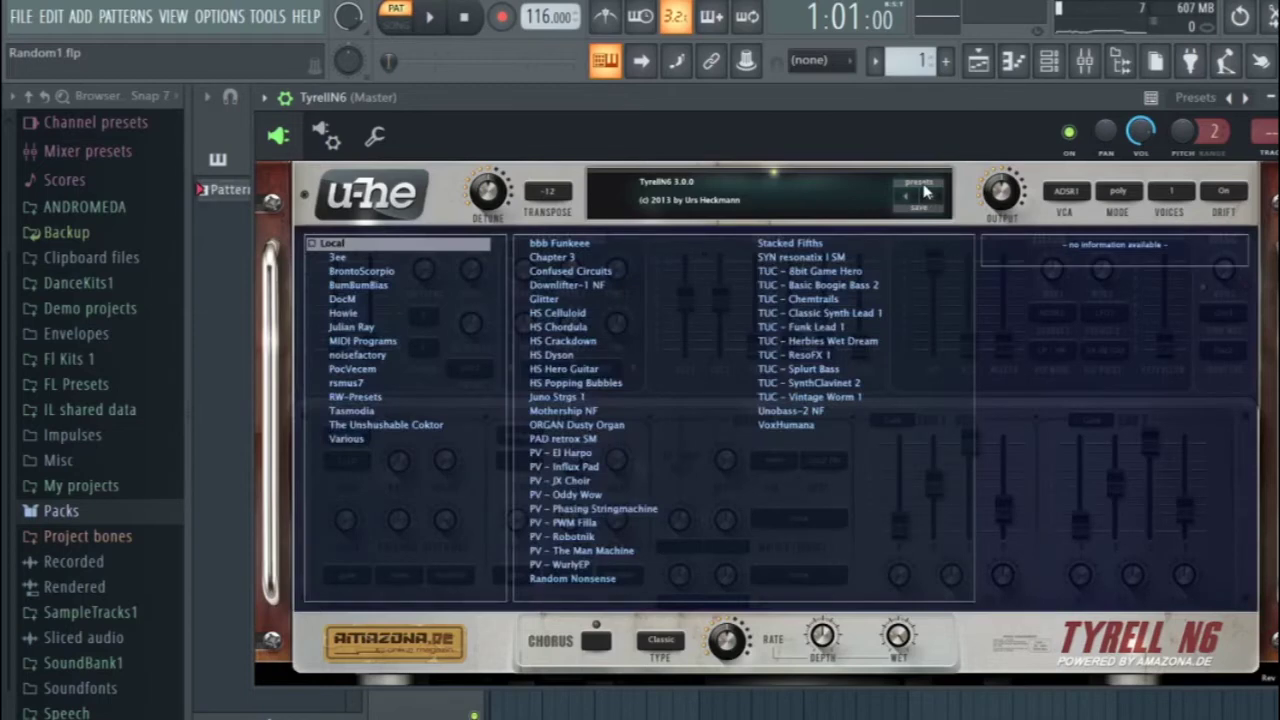
pyautogui.click(340, 259)
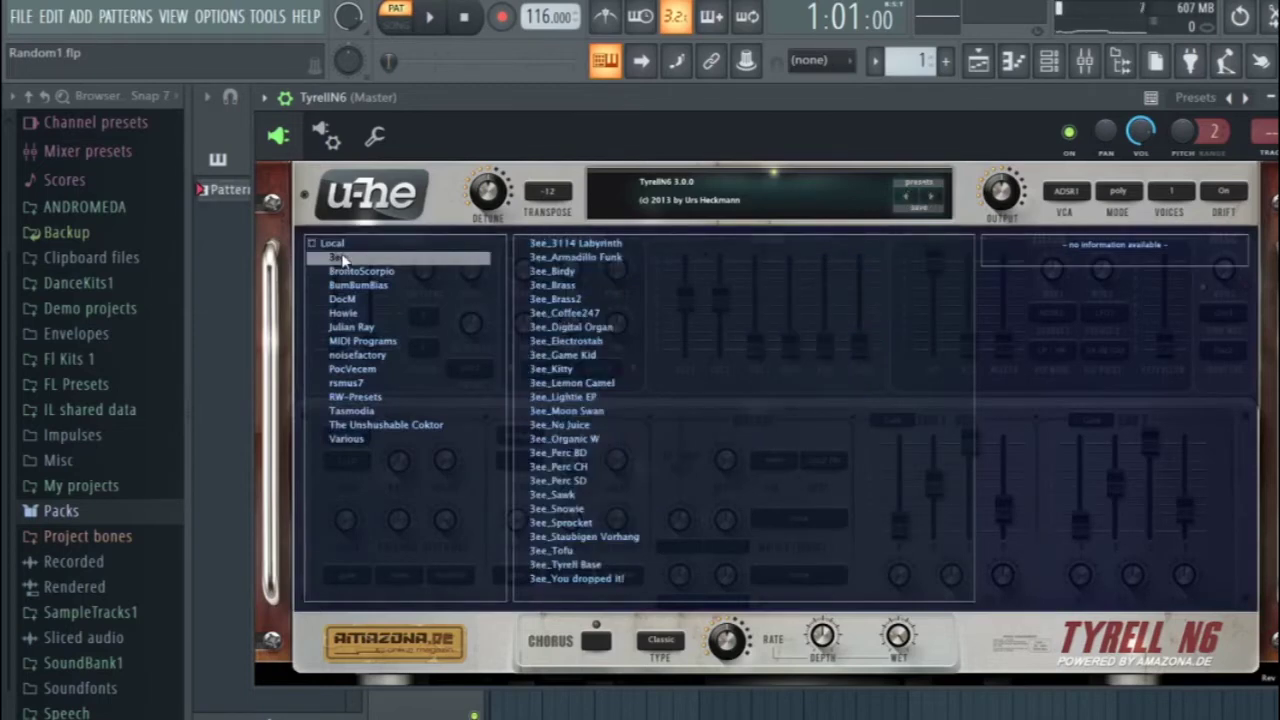
pyautogui.click(394, 273)
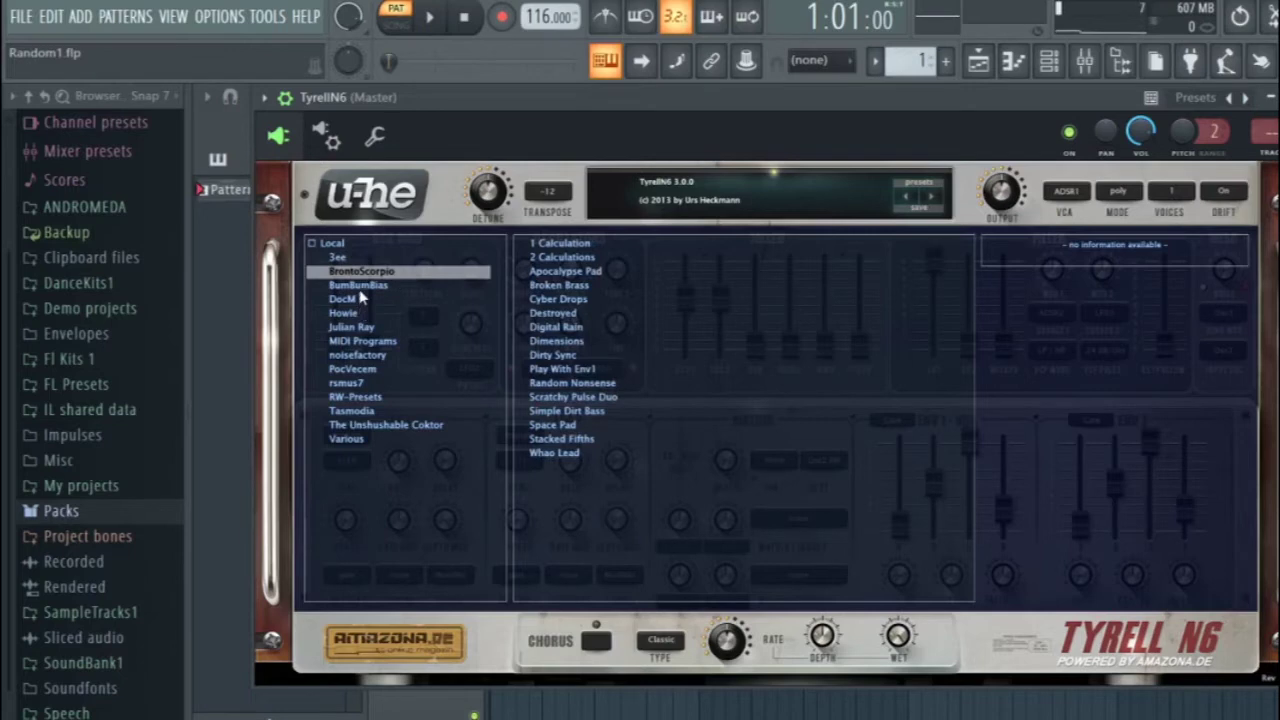
pyautogui.click(358, 288)
pyautogui.click(354, 300)
pyautogui.click(350, 327)
pyautogui.click(348, 341)
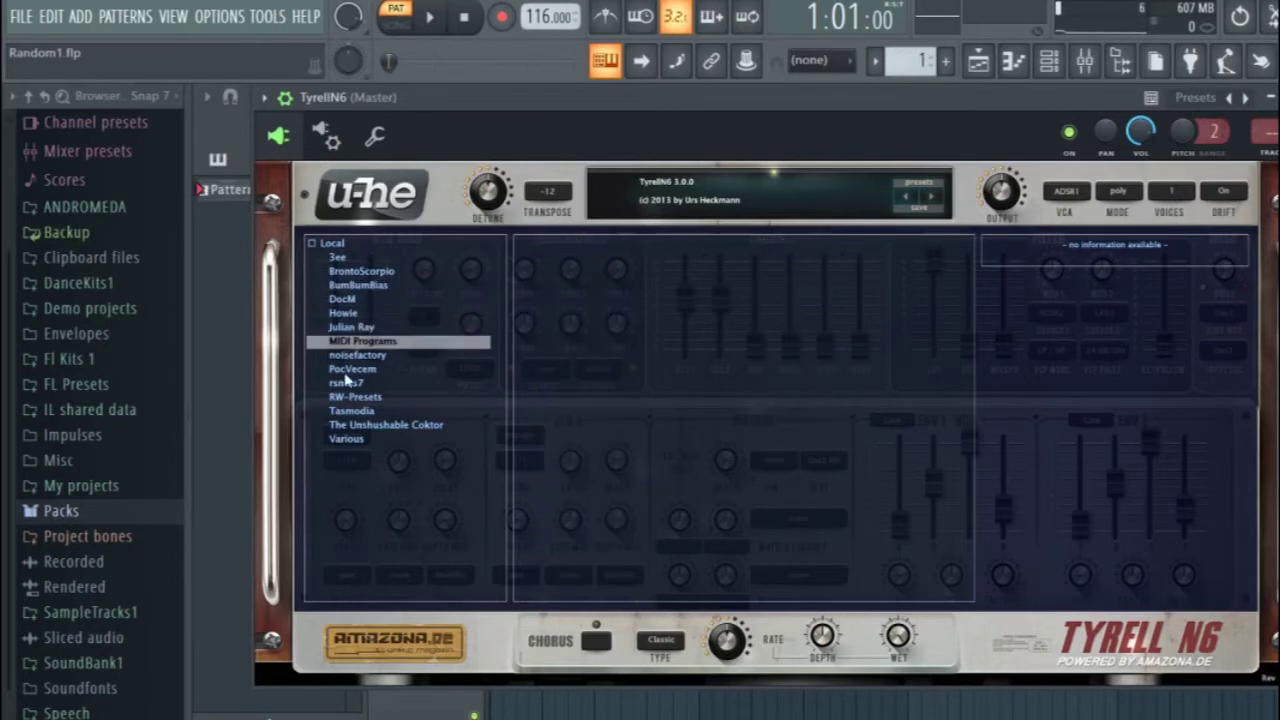
pyautogui.click(346, 370)
pyautogui.click(346, 383)
pyautogui.press('Escape')
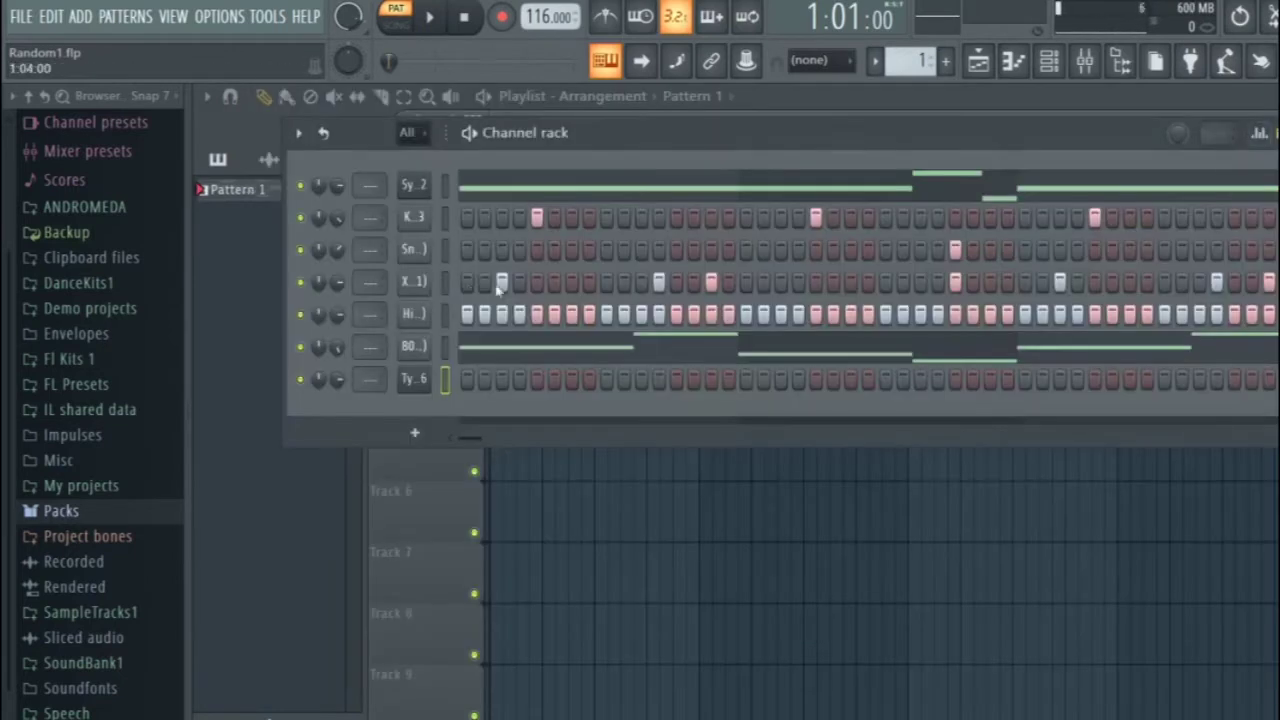
# Step: Replace the TyrellN6 channel's instrument with Dexed, reposition its window and play a few test notes
pyautogui.rightClick(425, 385)
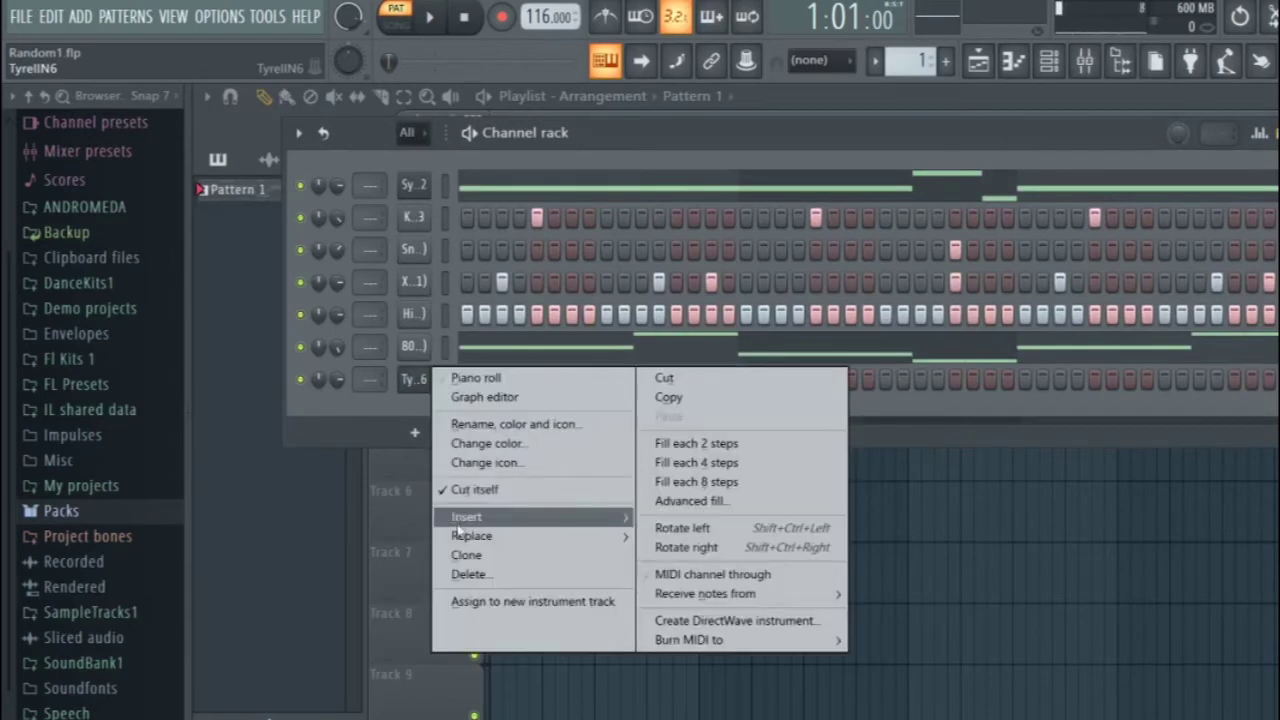
pyautogui.moveTo(472, 538)
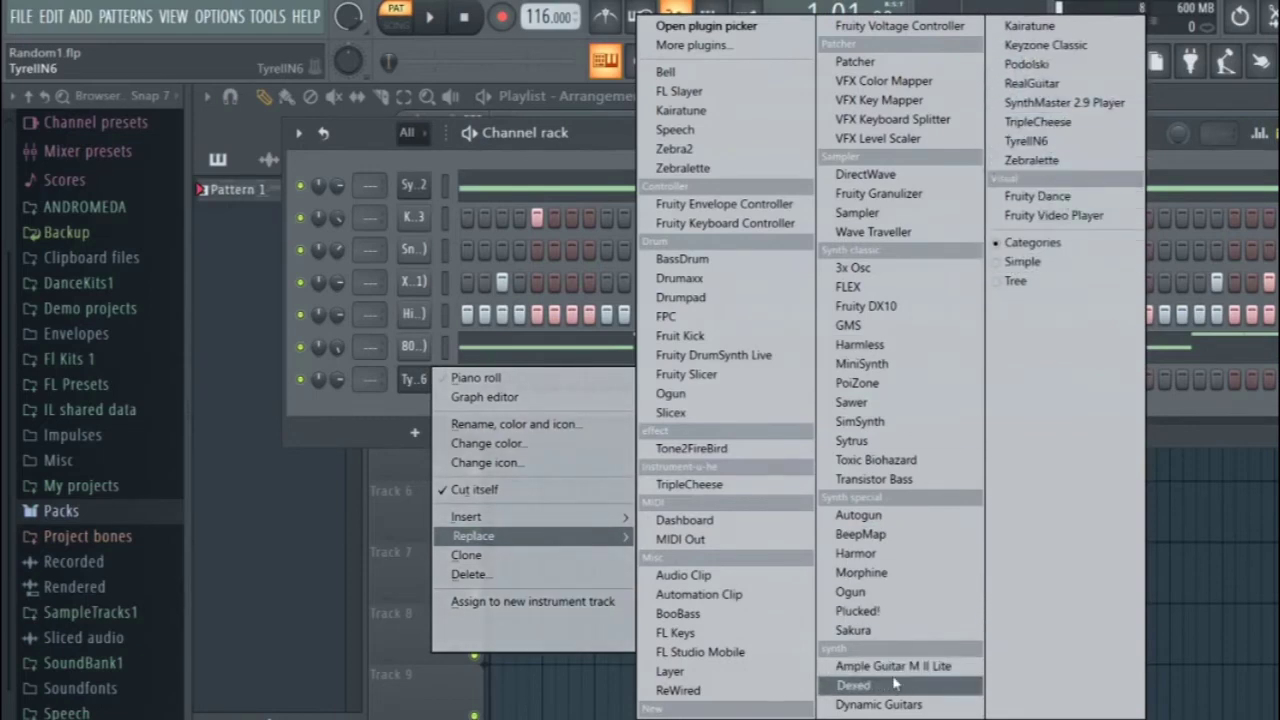
pyautogui.click(855, 685)
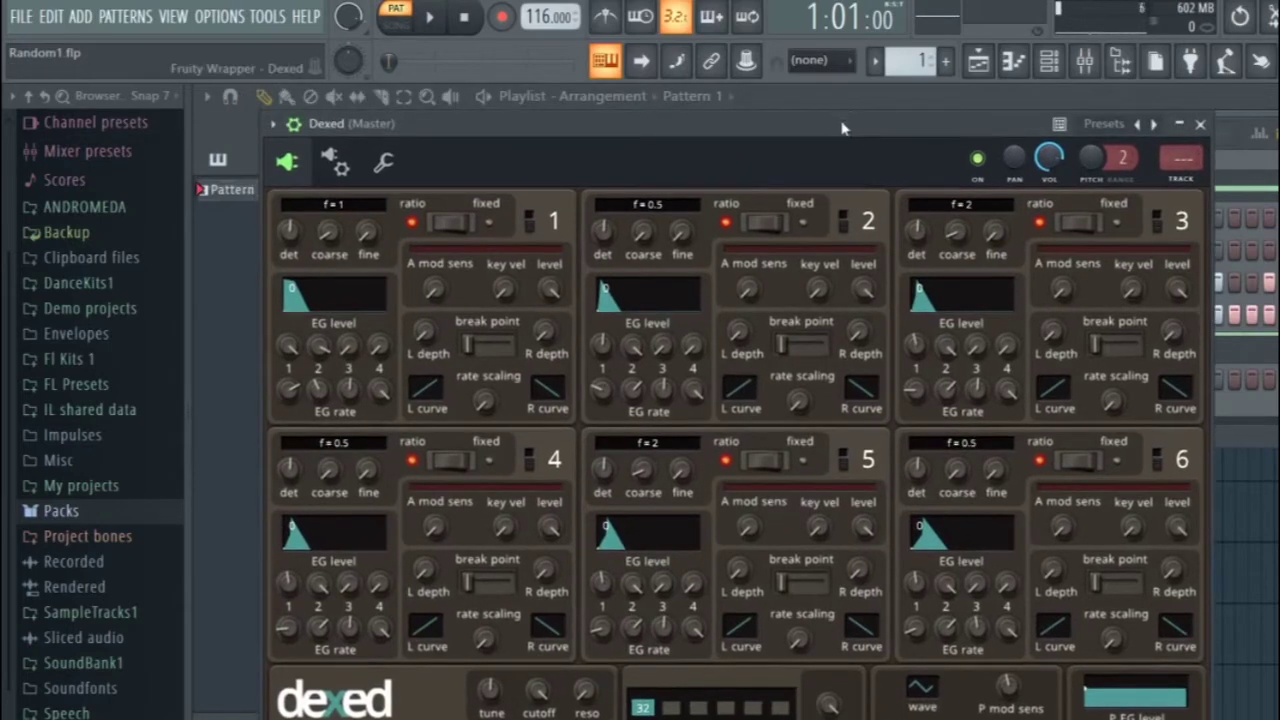
pyautogui.press('v')
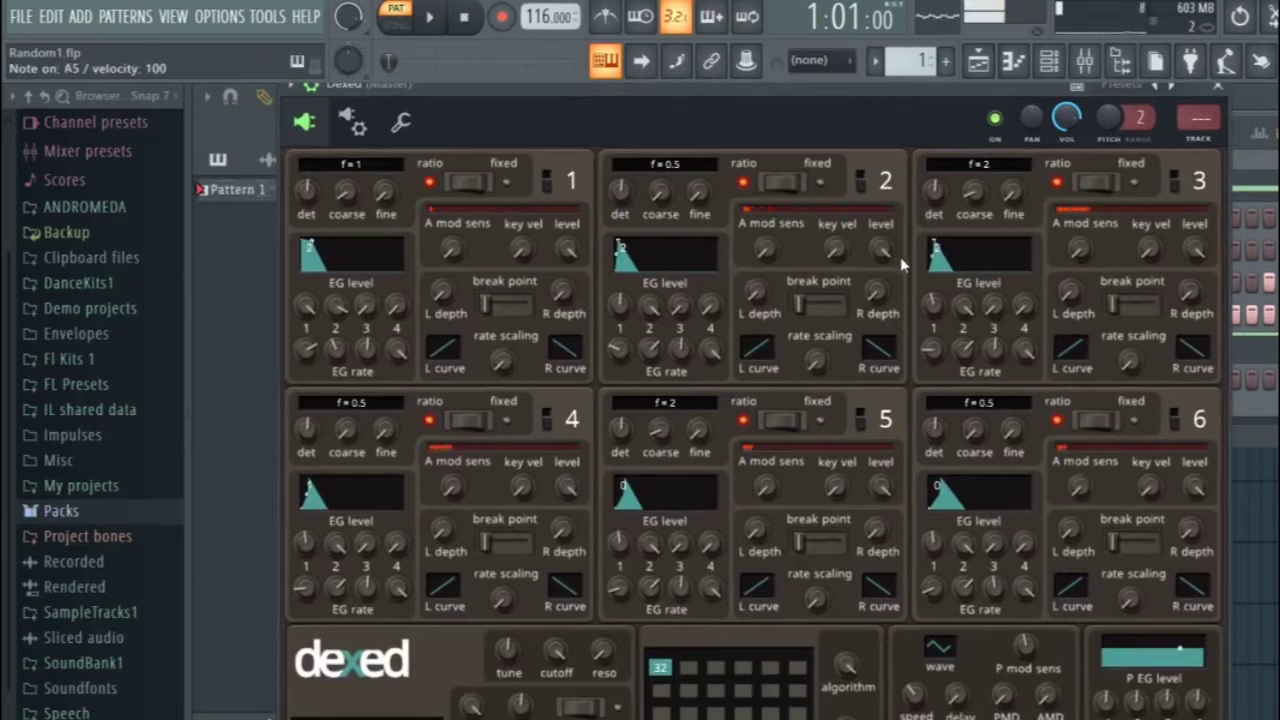
pyautogui.press('n')
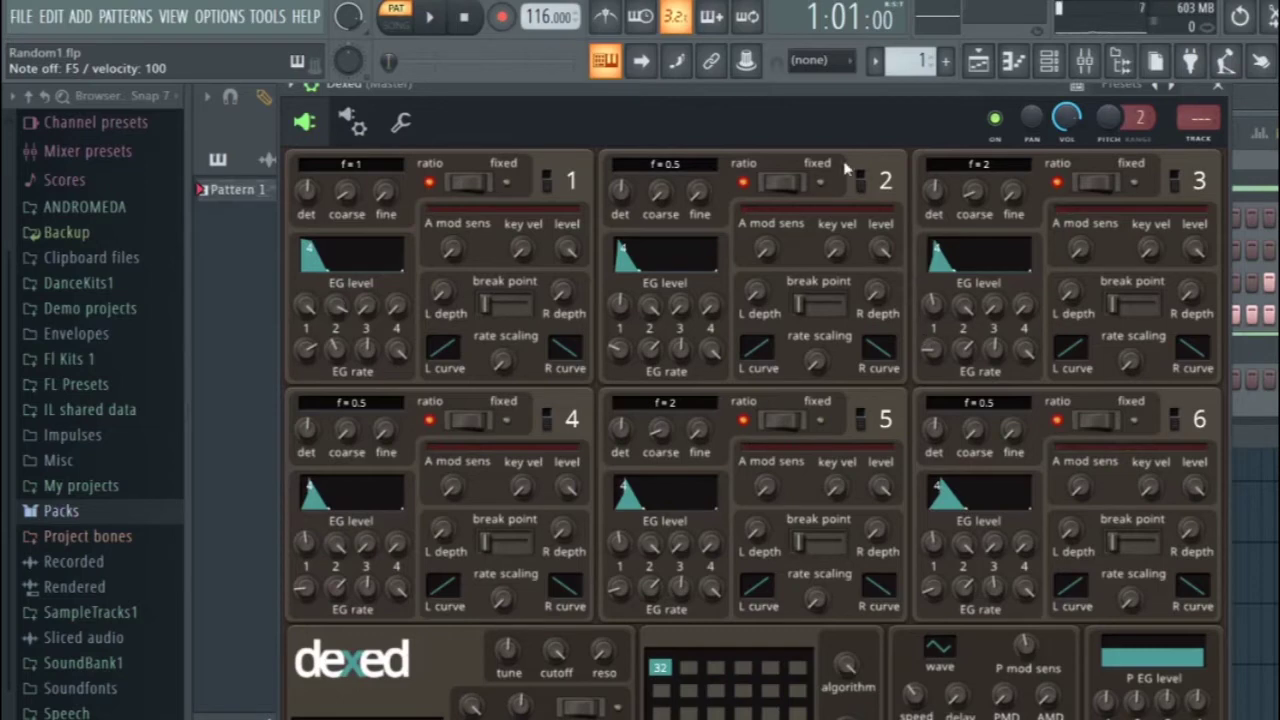
pyautogui.moveTo(897, 90); pyautogui.dragTo(956, 94)
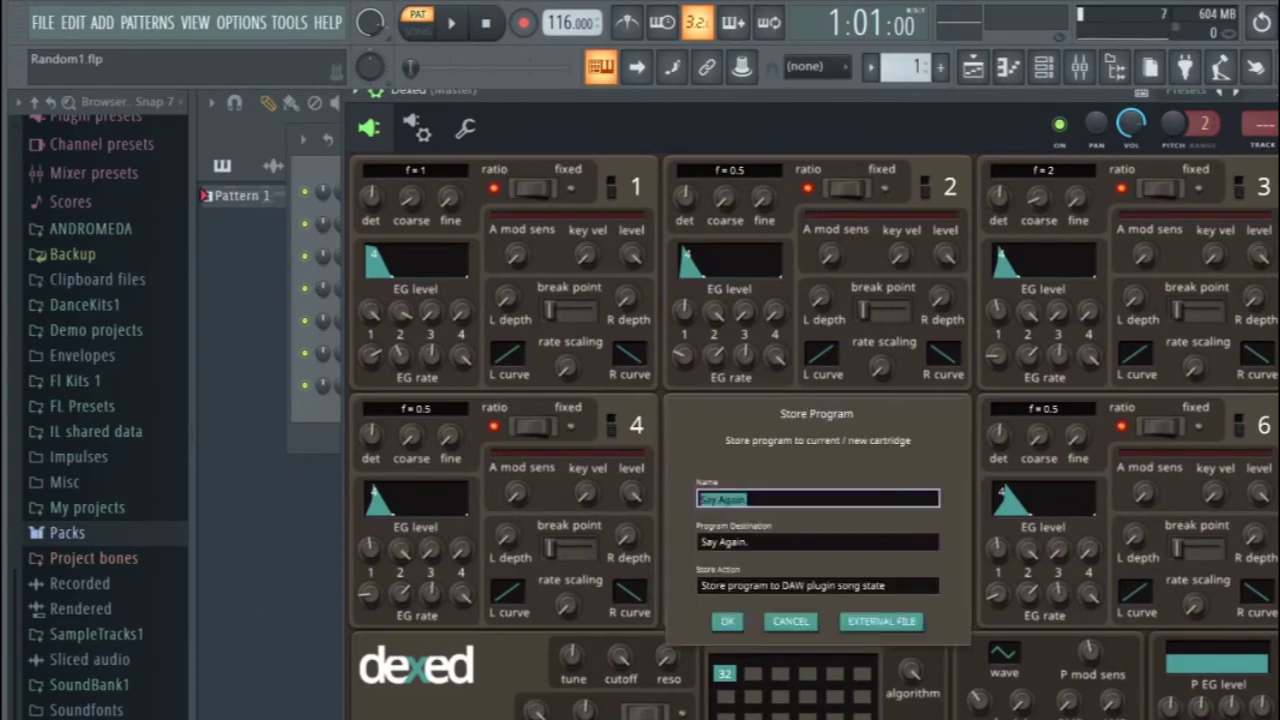
# Step: Dismiss the Store Program dialog, preview the Dexed_01.syx and SynprezFM_01.syx cartridges in Dexed, and close the plugin window
pyautogui.click(727, 621)
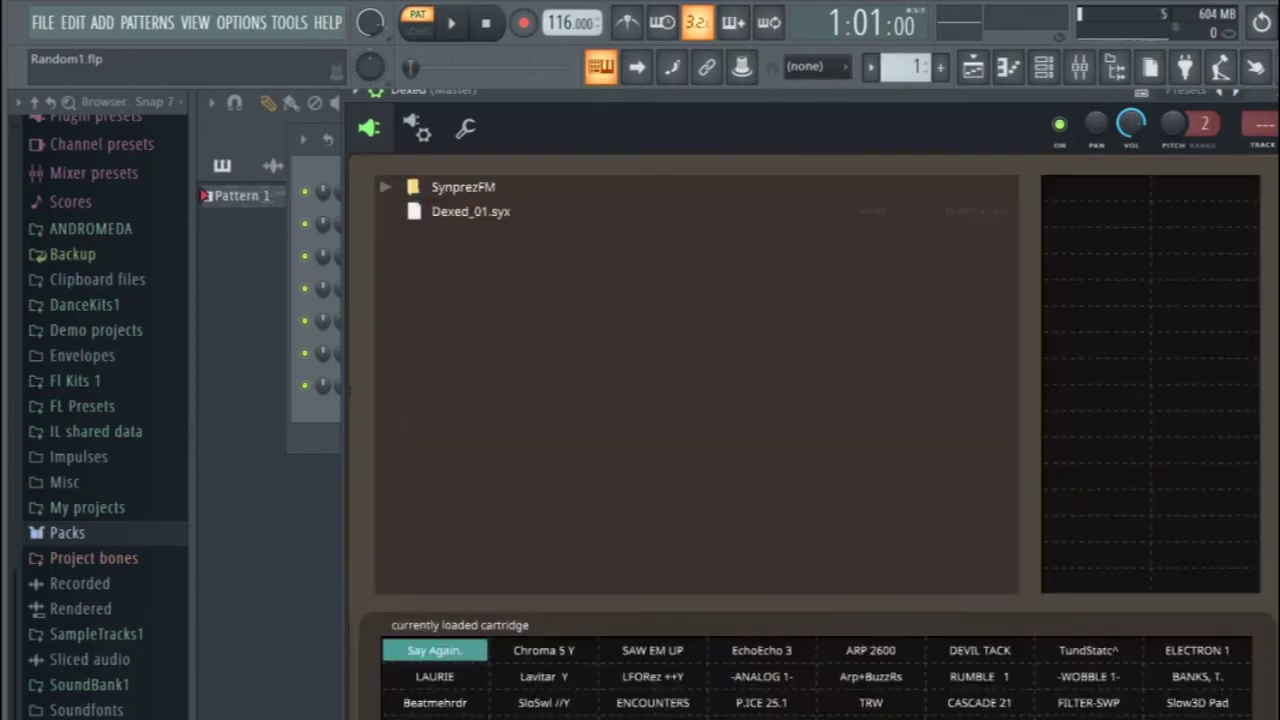
pyautogui.click(434, 189)
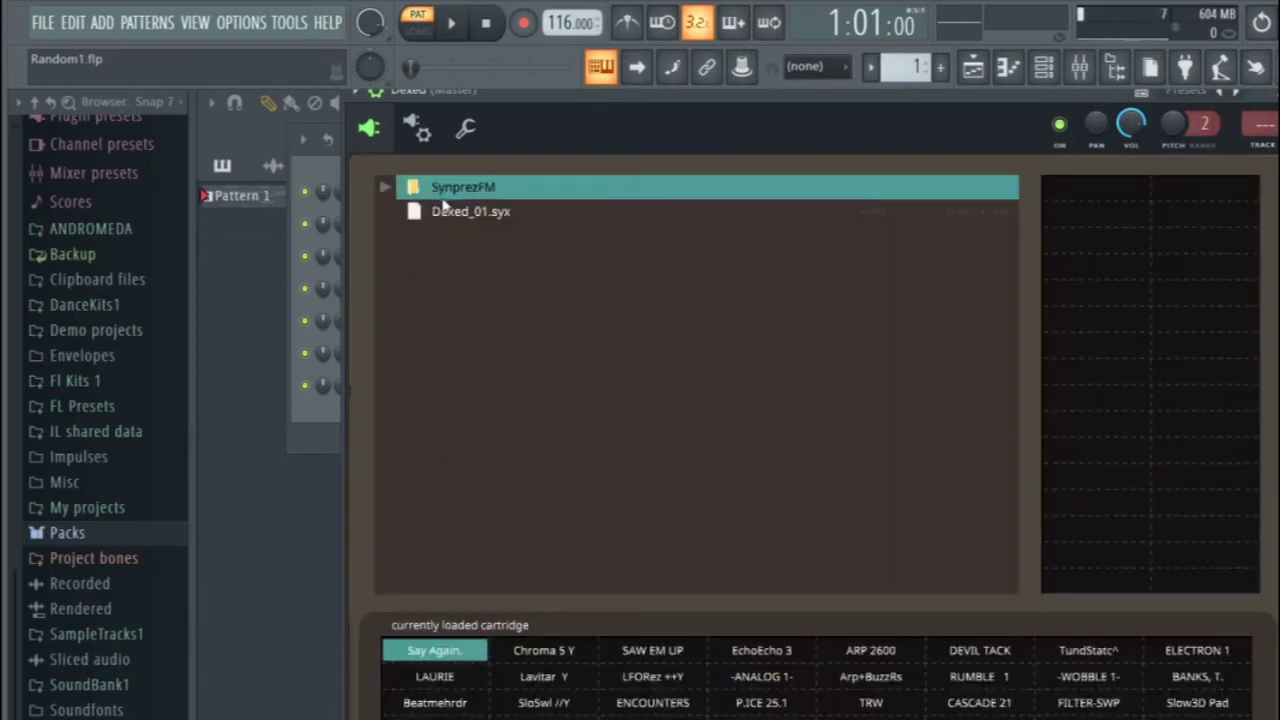
pyautogui.click(447, 212)
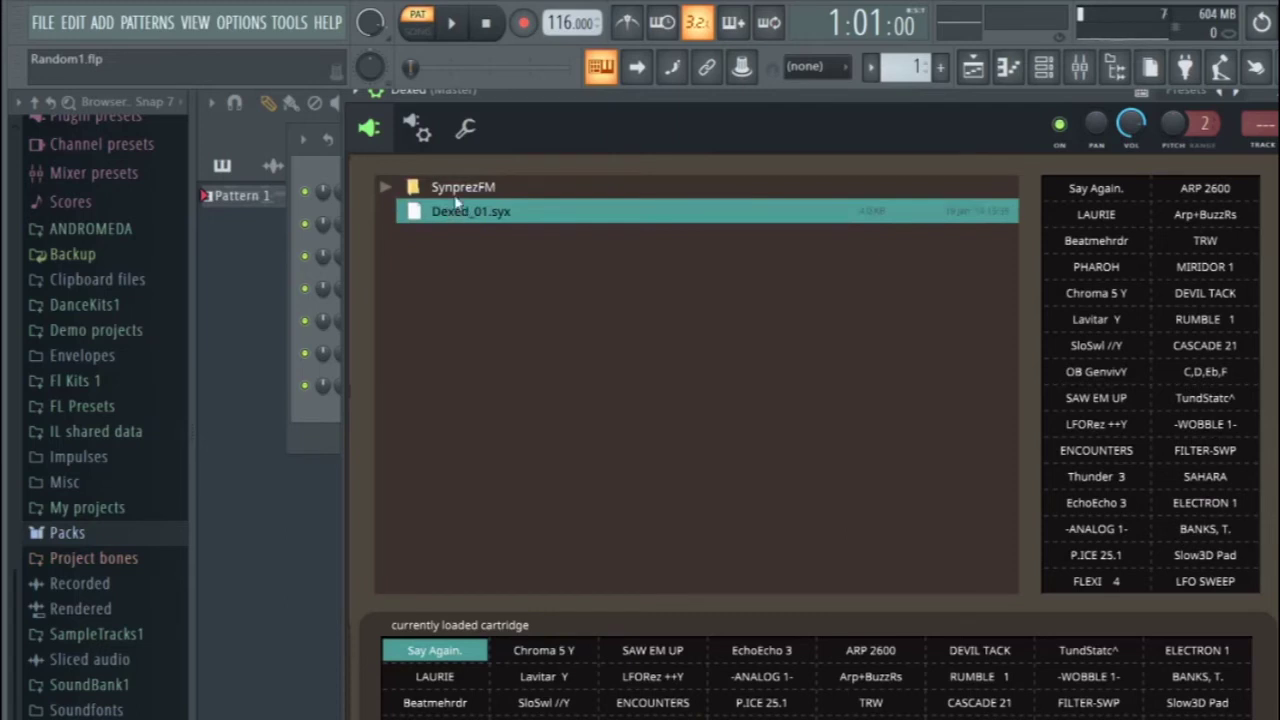
pyautogui.click(453, 196)
pyautogui.doubleClick(436, 190)
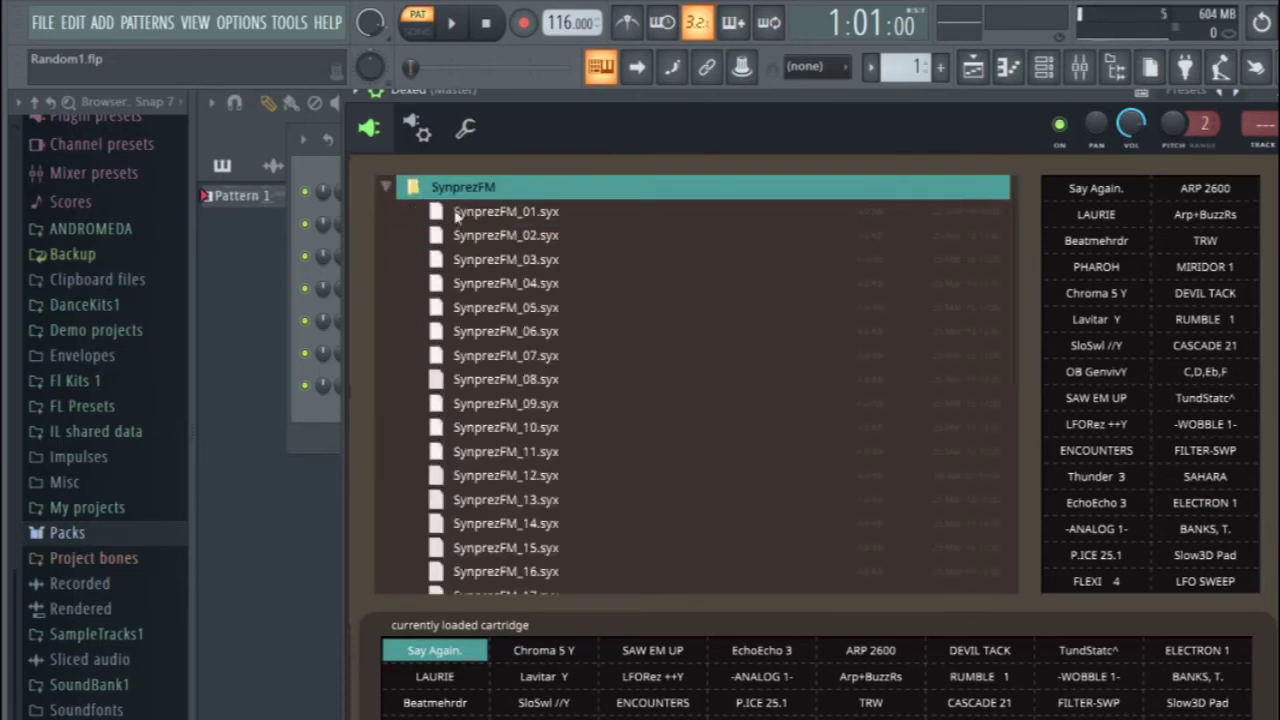
pyautogui.click(467, 212)
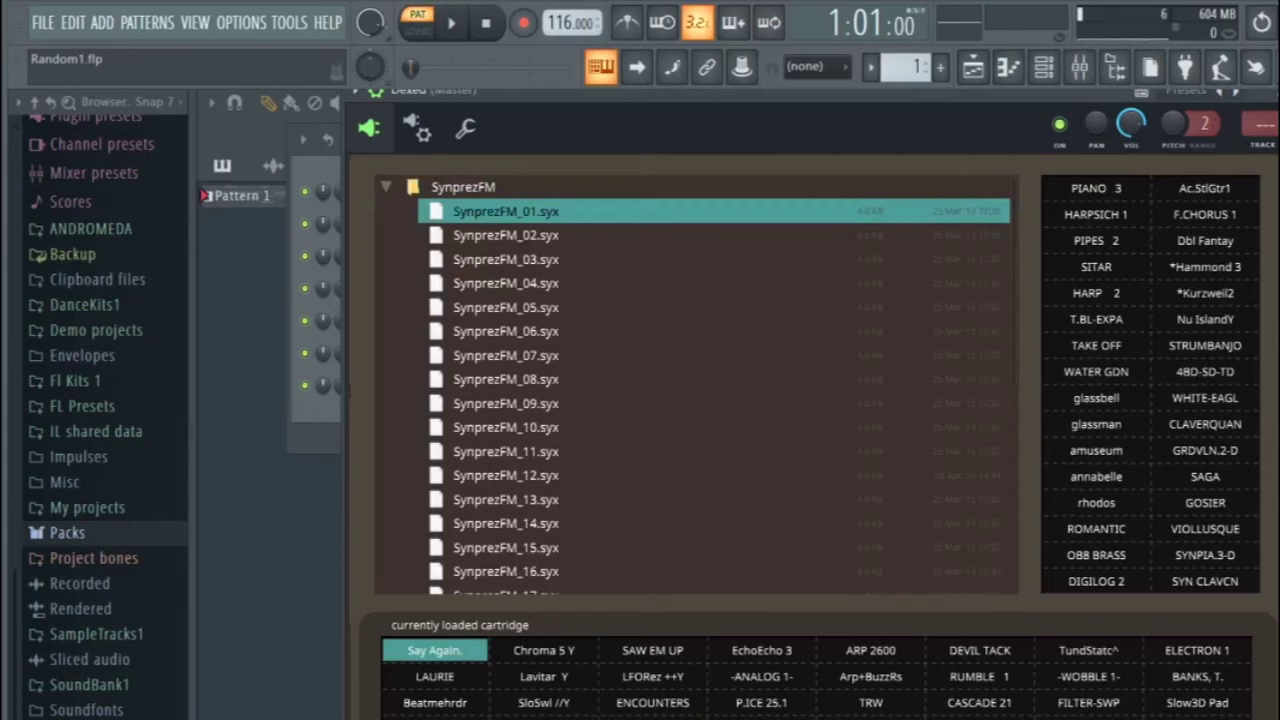
pyautogui.press('Escape')
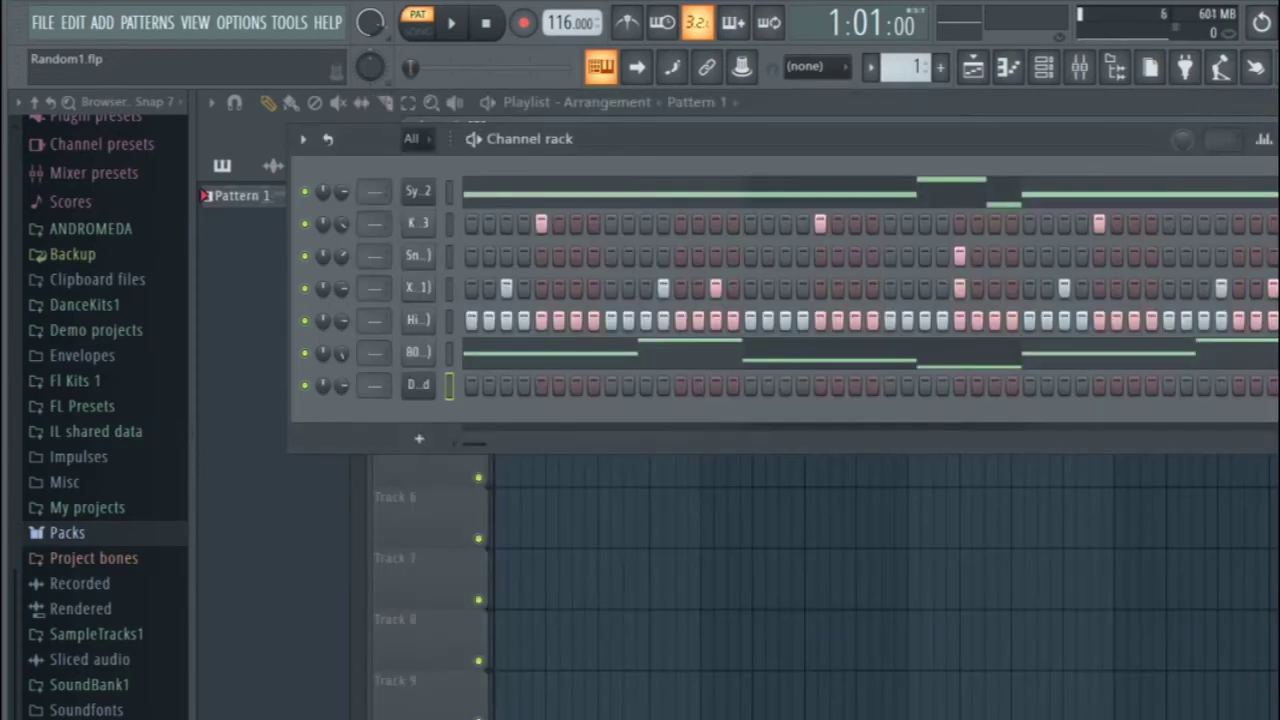
# Step: Replace the Dexed channel's instrument with Dynamic Guitars and close its plugin window
pyautogui.rightClick(428, 386)
pyautogui.moveTo(478, 542)
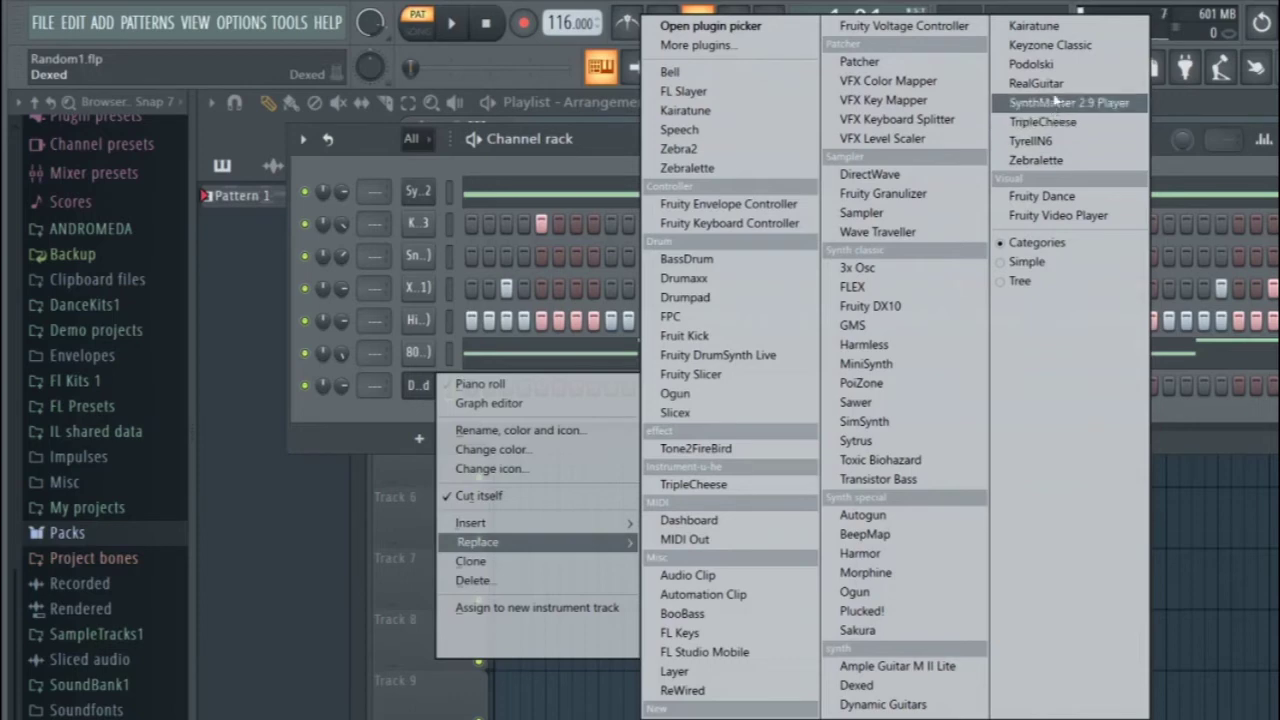
pyautogui.click(884, 705)
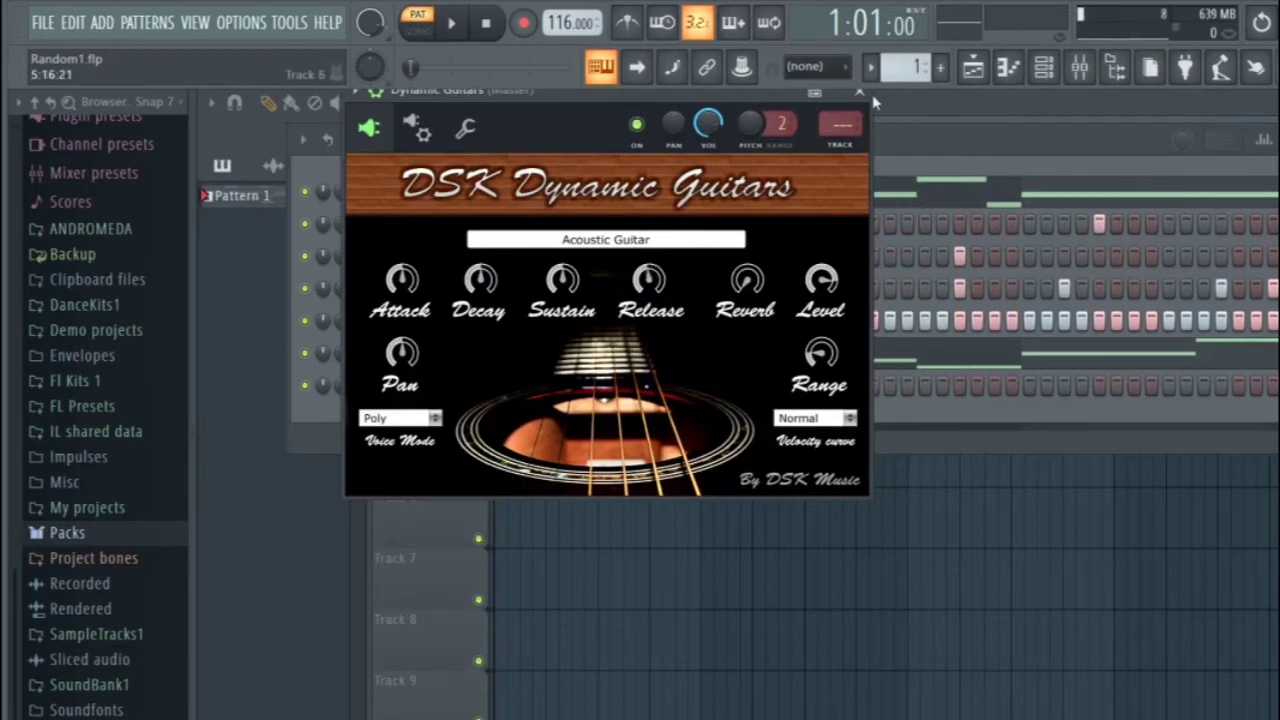
pyautogui.click(860, 92)
# Step: Place a D6 note at the start of bar 1 in the Dynamic Guitars piano roll
pyautogui.click(1008, 67)
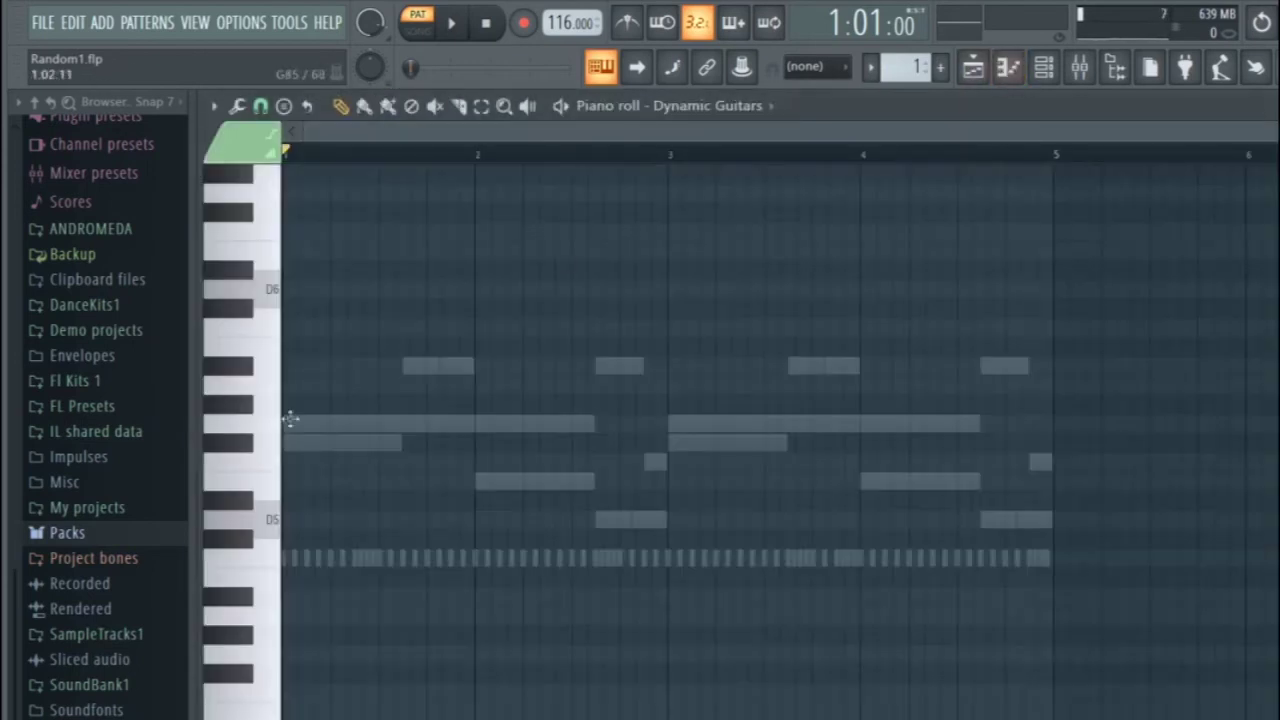
pyautogui.moveTo(264, 424); pyautogui.dragTo(253, 413)
pyautogui.click(274, 292)
pyautogui.click(289, 289)
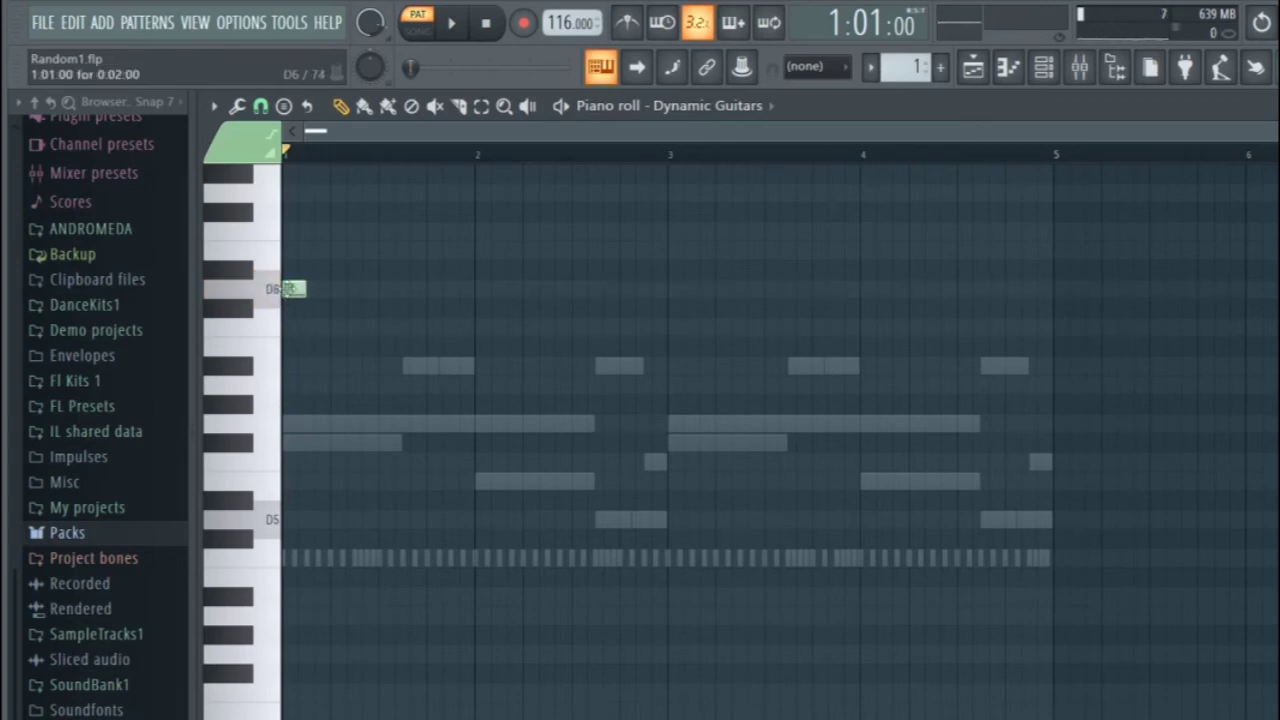
pyautogui.click(290, 289)
# Step: Solo the Dynamic Guitars channel in the channel rack and briefly play the pattern
pyautogui.click(1043, 67)
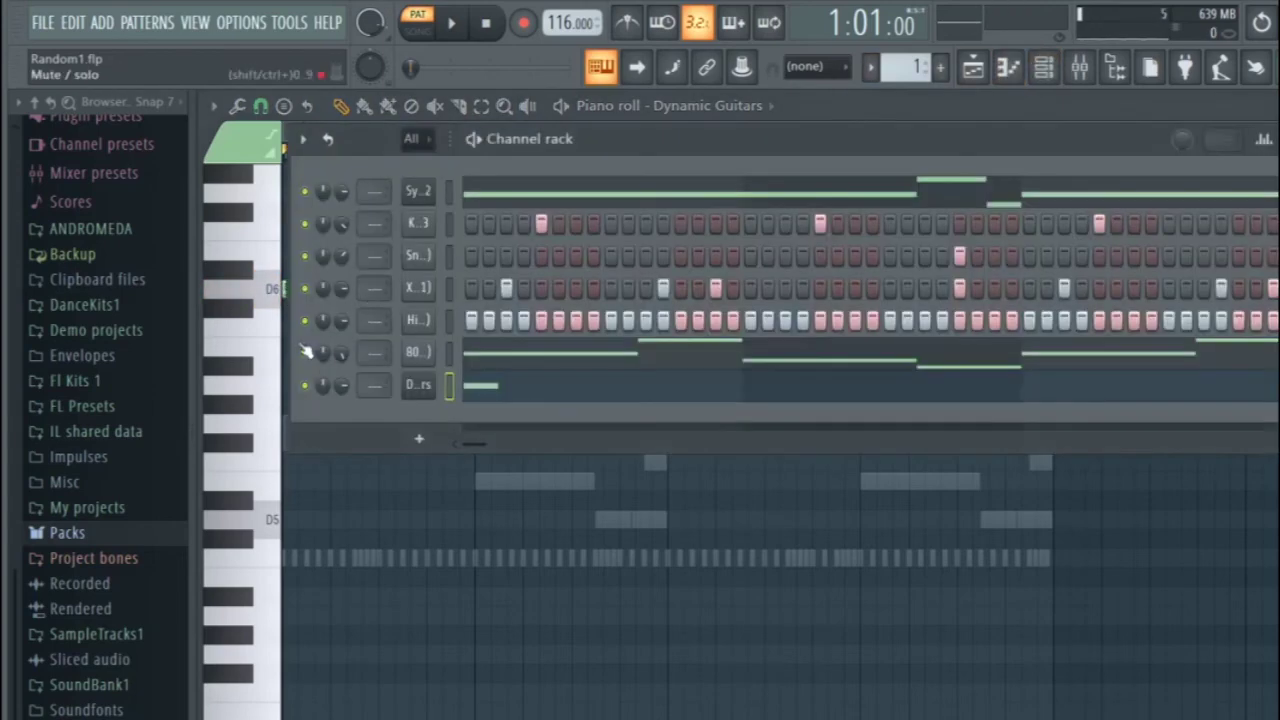
pyautogui.rightClick(305, 385)
pyautogui.click(324, 394)
pyautogui.press('space')
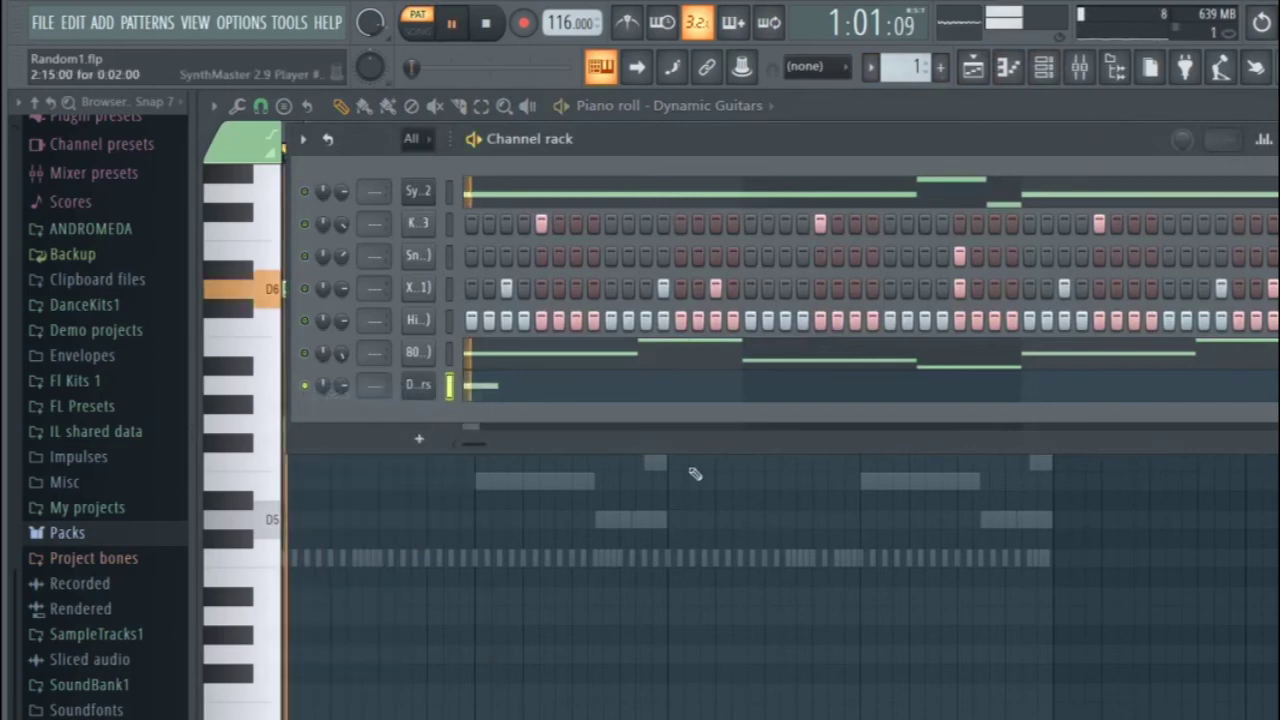
pyautogui.press('space')
# Step: Adjust the D6 note's velocity in its note properties and play the pattern again
pyautogui.click(1008, 67)
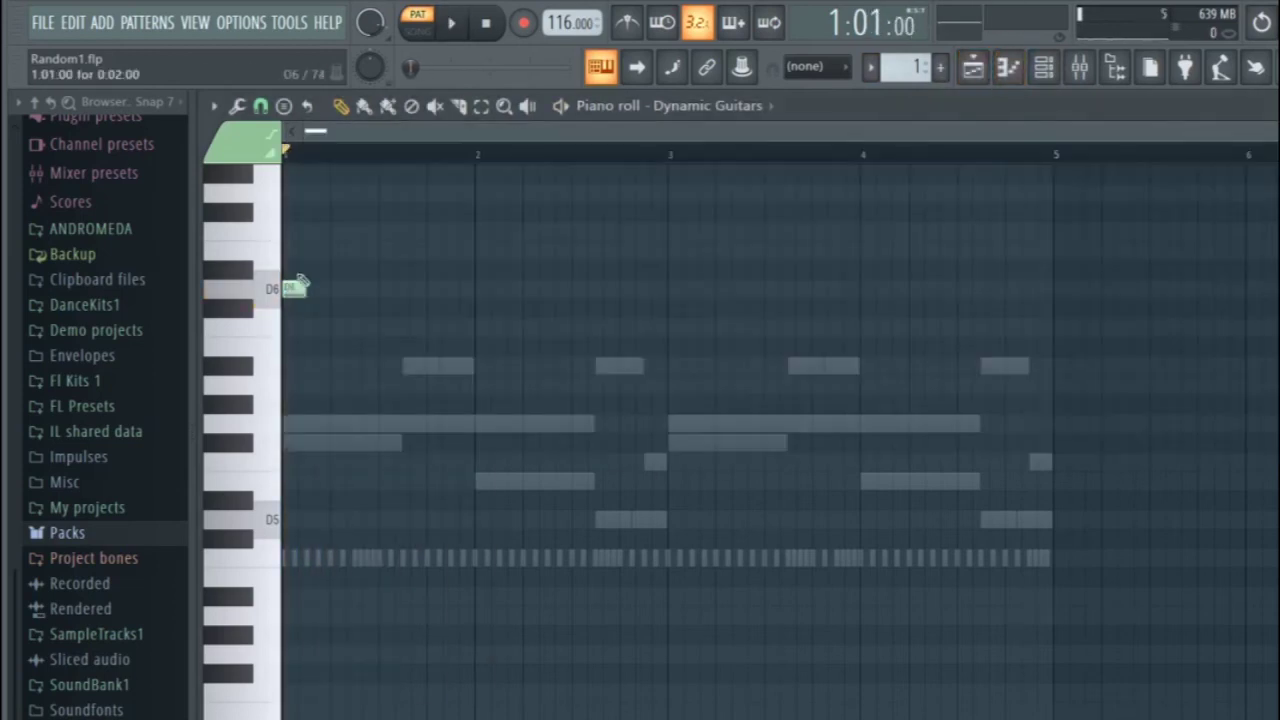
pyautogui.doubleClick(293, 288)
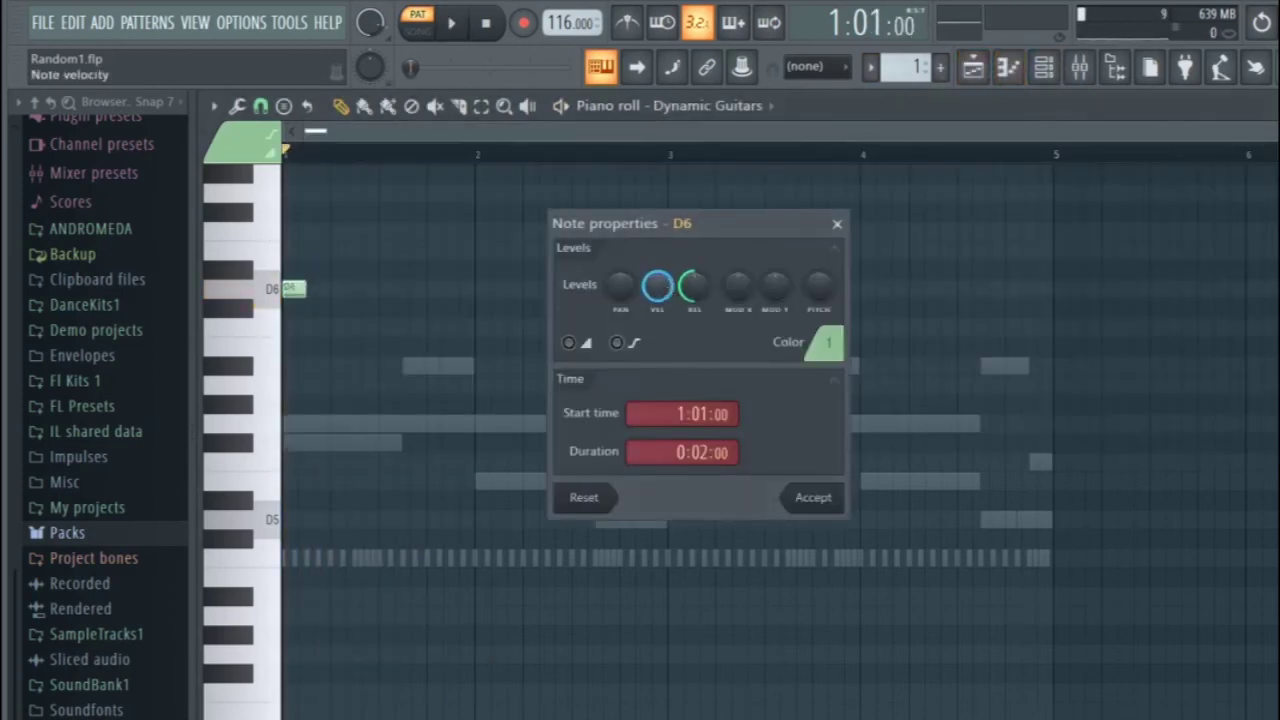
pyautogui.moveTo(657, 287)
pyautogui.mouseDown()
pyautogui.moveTo(657, 312)
pyautogui.moveTo(657, 289)
pyautogui.mouseUp()
pyautogui.click(798, 497)
pyautogui.press('space')
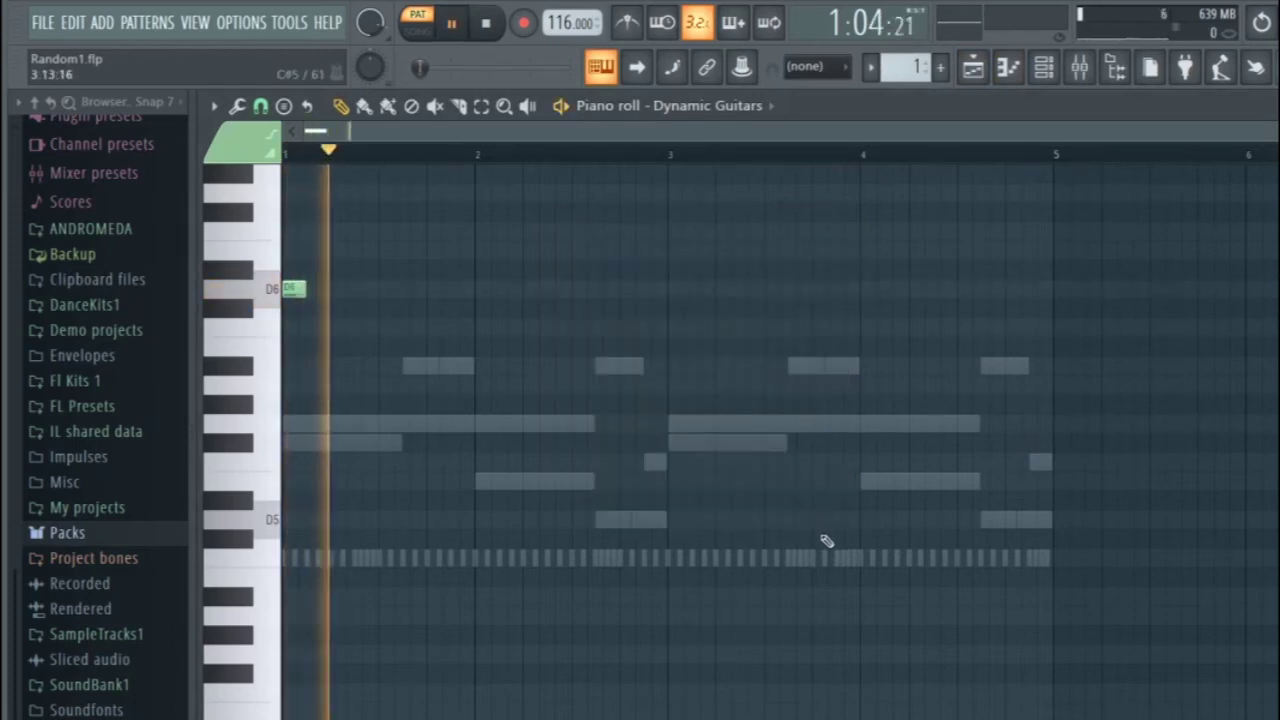
pyautogui.press('space')
# Step: Lengthen the D6 note to 0:15:16, play it back, and delete the note
pyautogui.moveTo(304, 289); pyautogui.dragTo(468, 320)
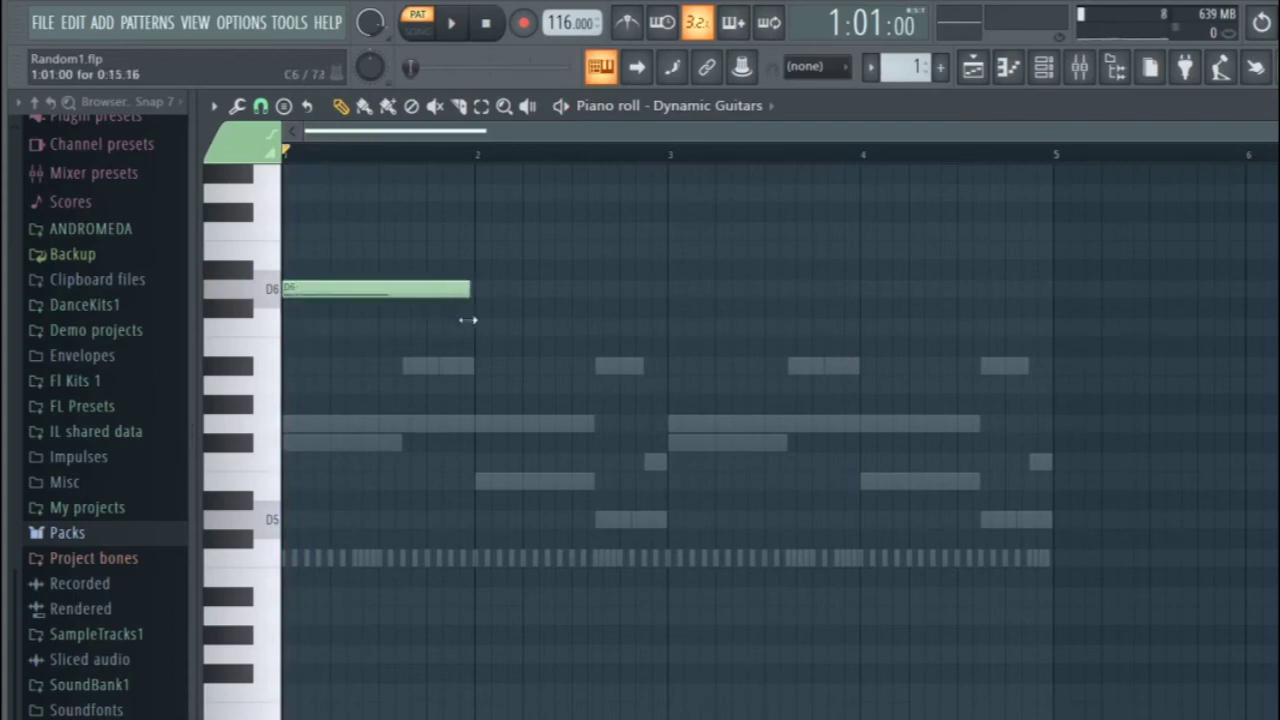
pyautogui.press('space')
pyautogui.press('space')
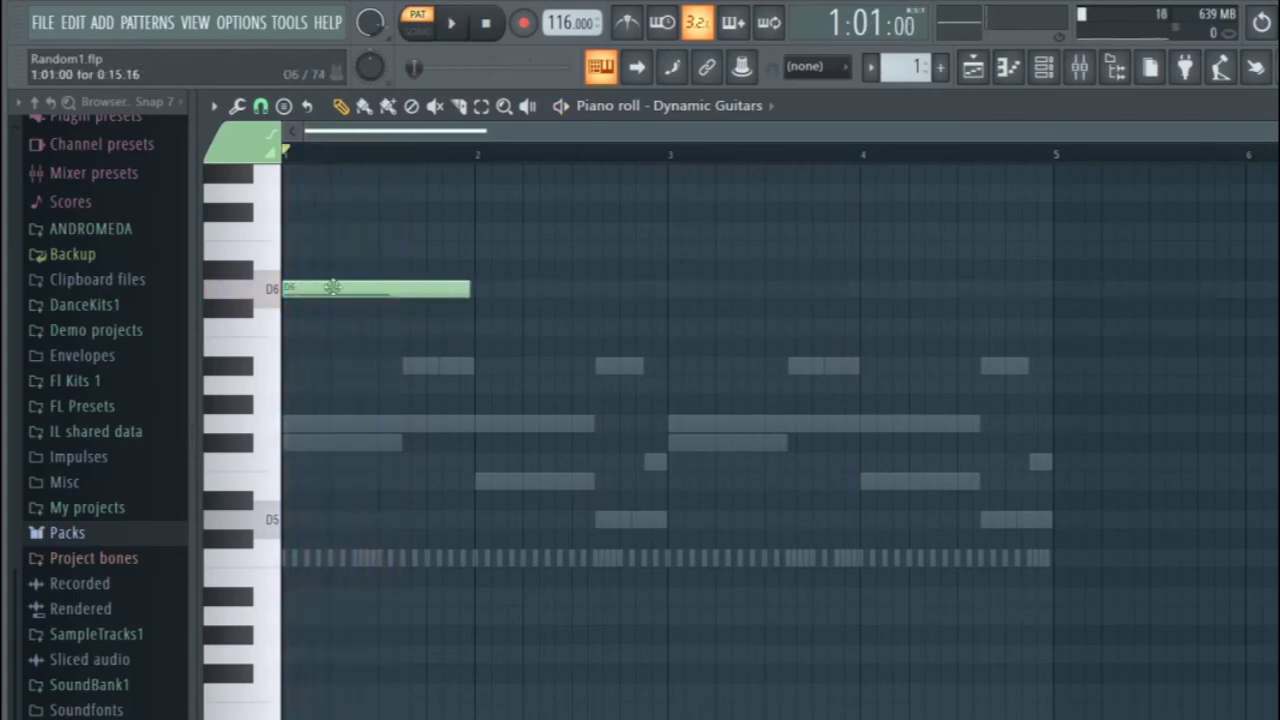
pyautogui.rightClick(332, 288)
# Step: Open the Dynamic Guitars plugin from the channel rack, review its instrument list without switching instruments, and close the plugin
pyautogui.click(1043, 67)
pyautogui.rightClick(415, 387)
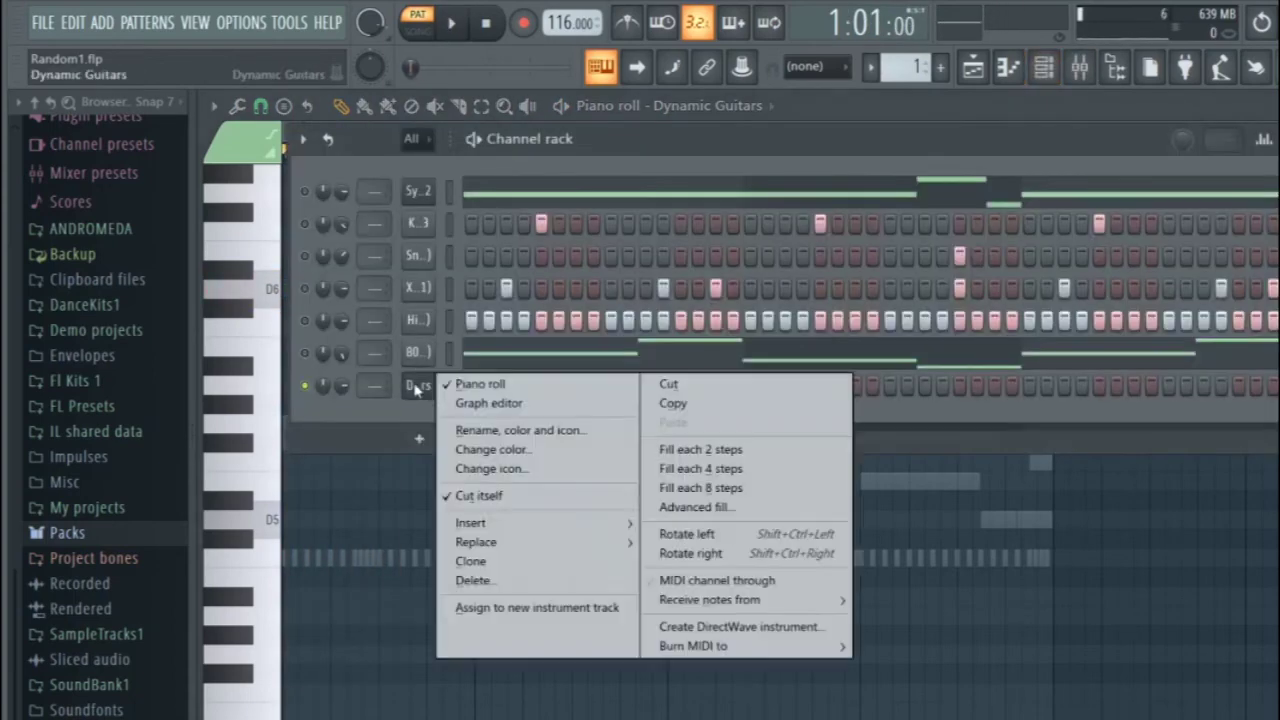
pyautogui.click(471, 522)
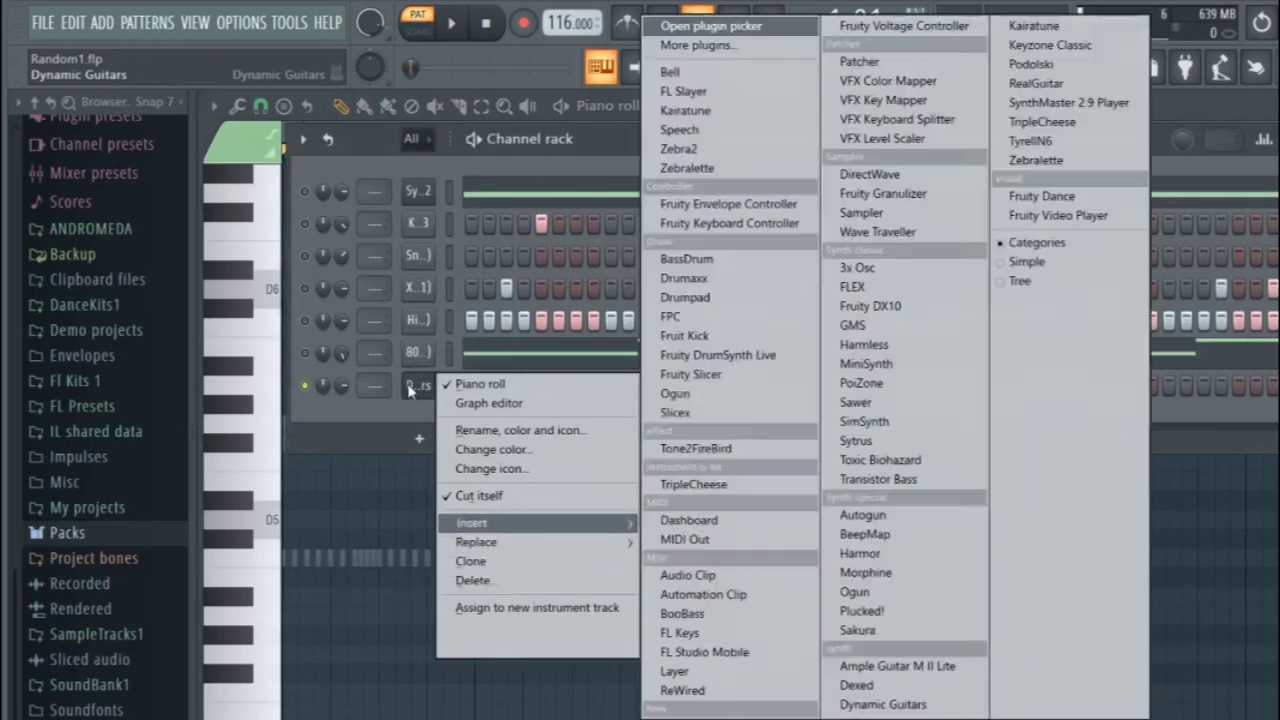
pyautogui.click(410, 390)
pyautogui.click(678, 242)
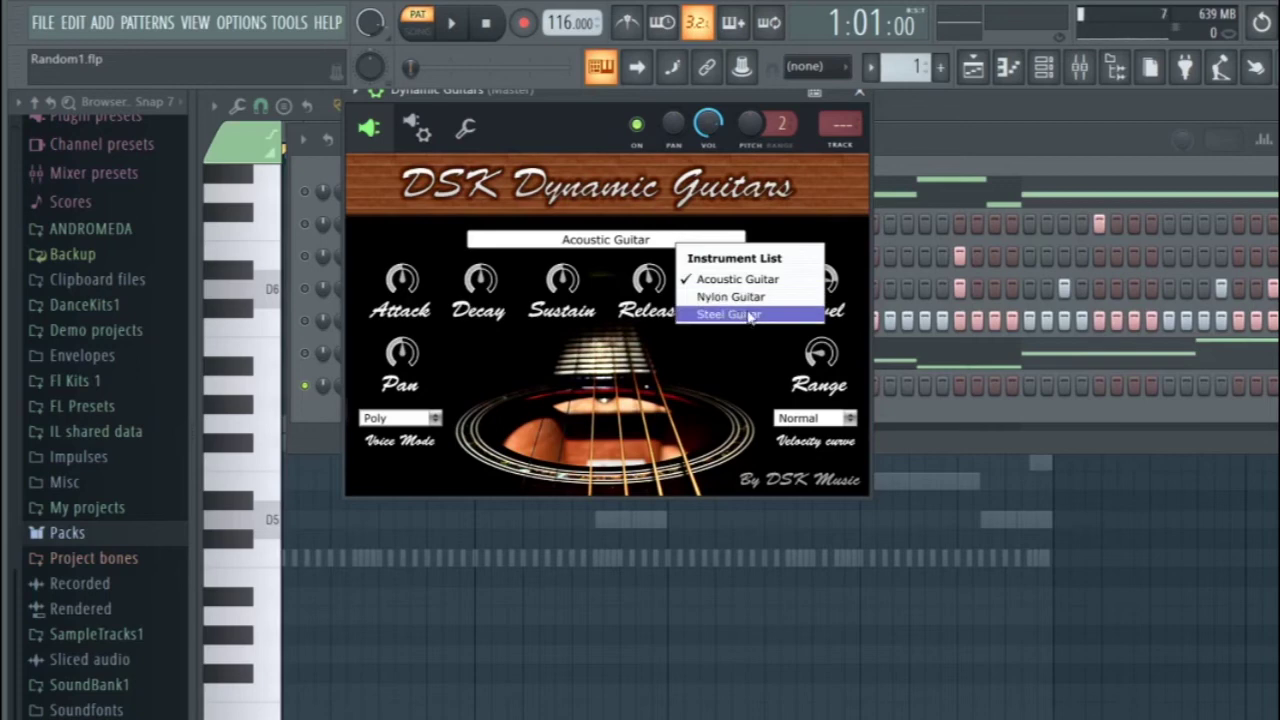
pyautogui.click(503, 362)
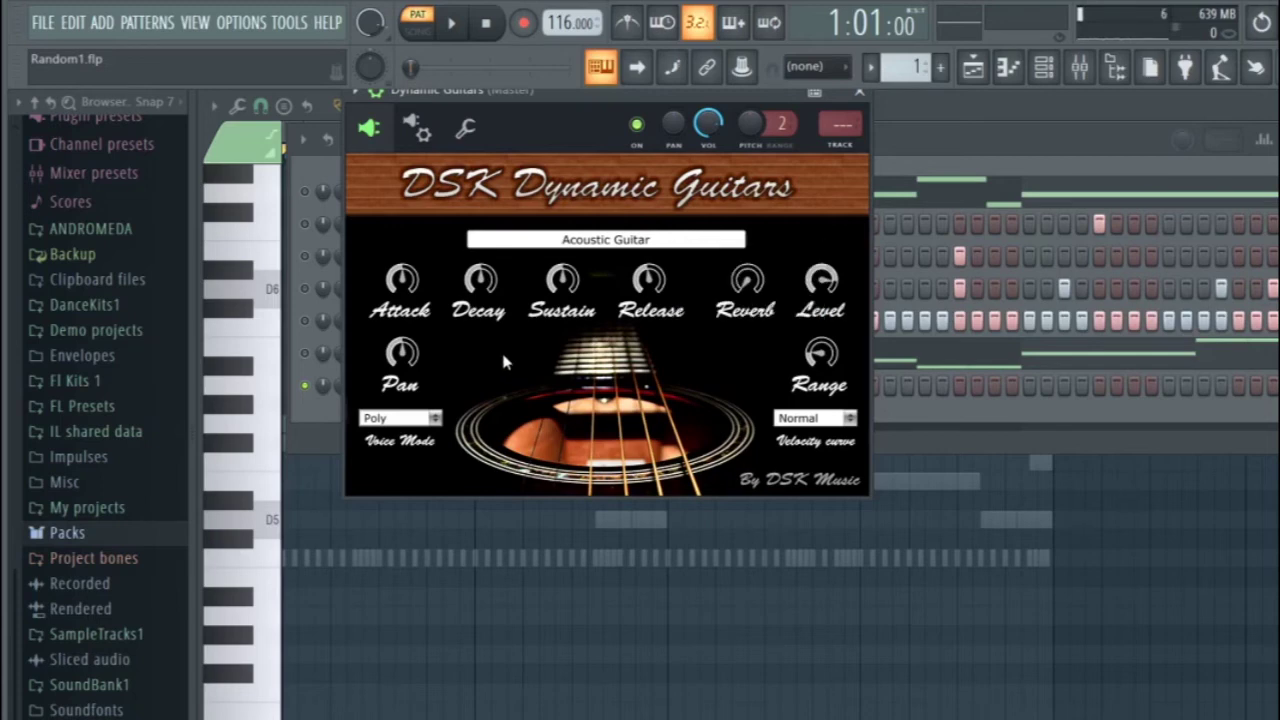
pyautogui.click(859, 91)
# Step: Replace the Dynamic Guitars channel with Ample Guitar M II Lite and move the plugin window slightly upward
pyautogui.rightClick(420, 392)
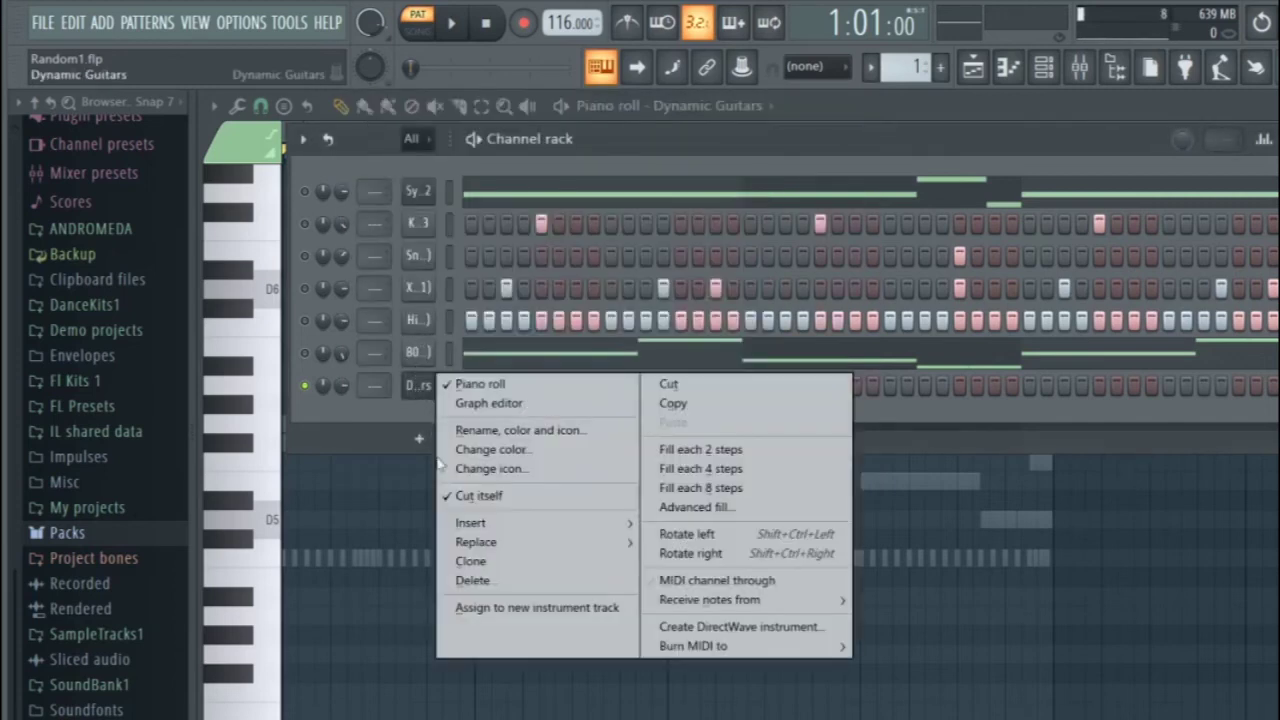
pyautogui.moveTo(490, 543)
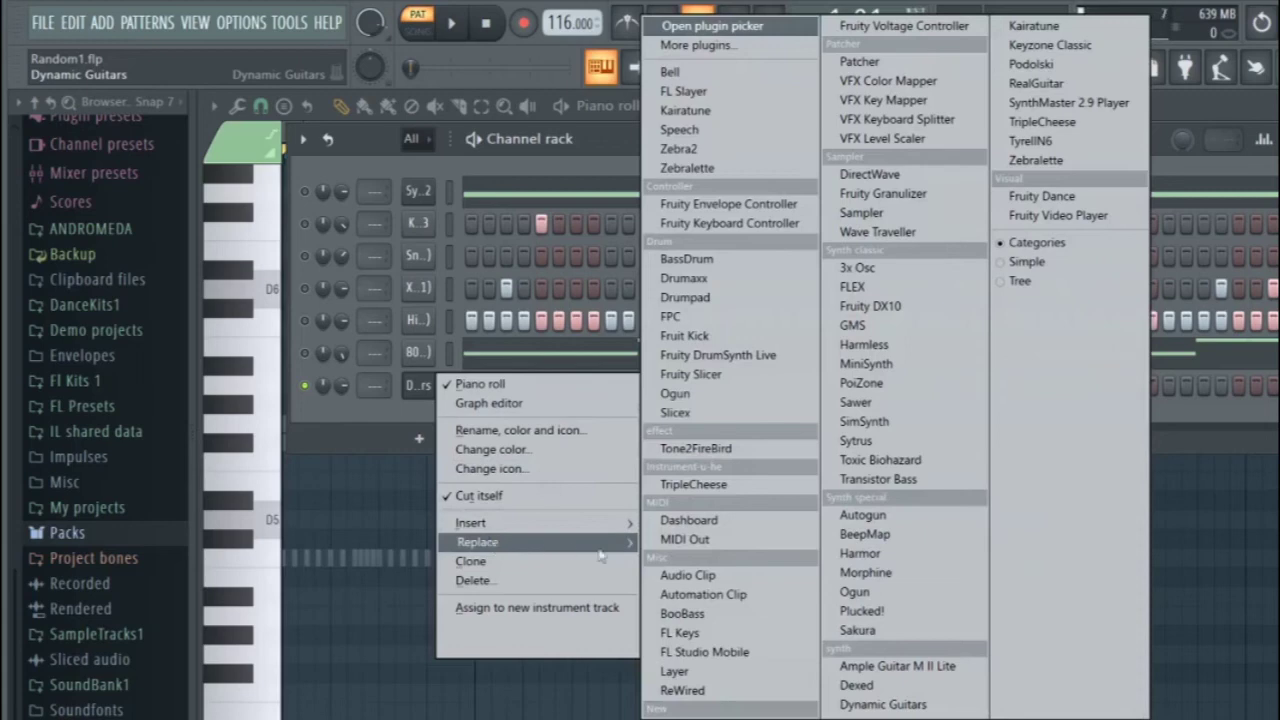
pyautogui.click(912, 672)
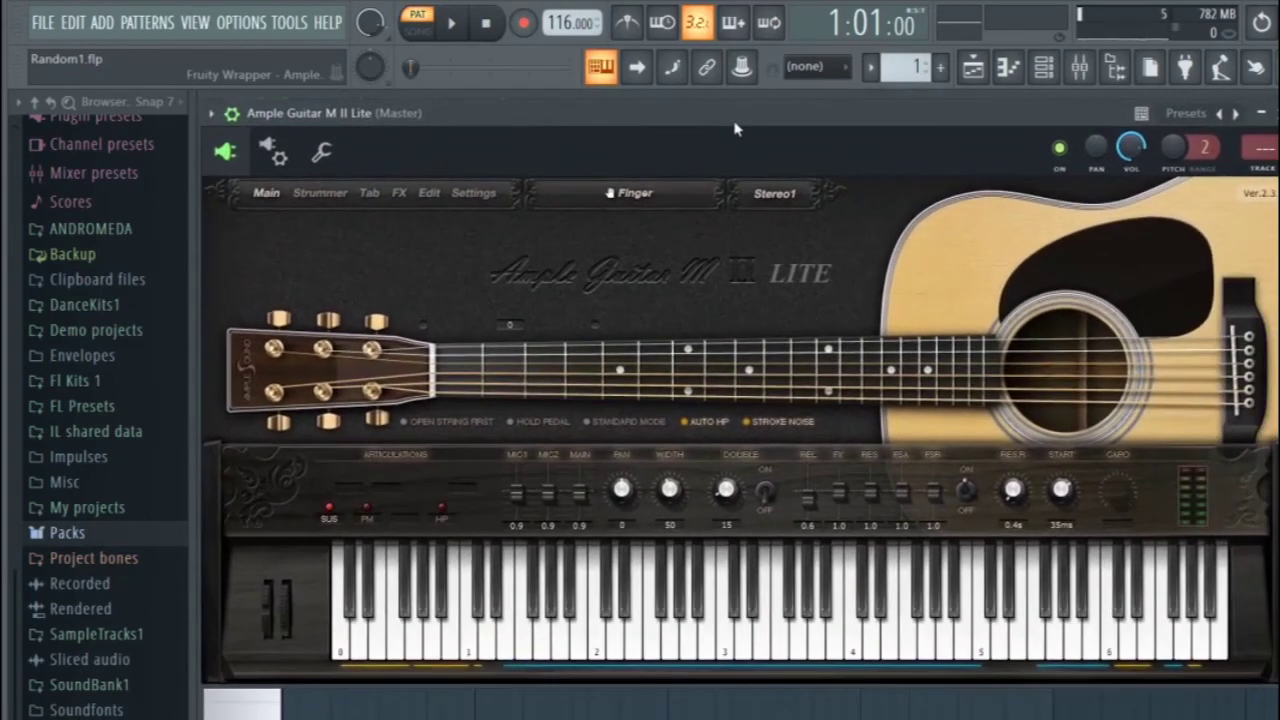
pyautogui.moveTo(735, 128); pyautogui.dragTo(735, 116)
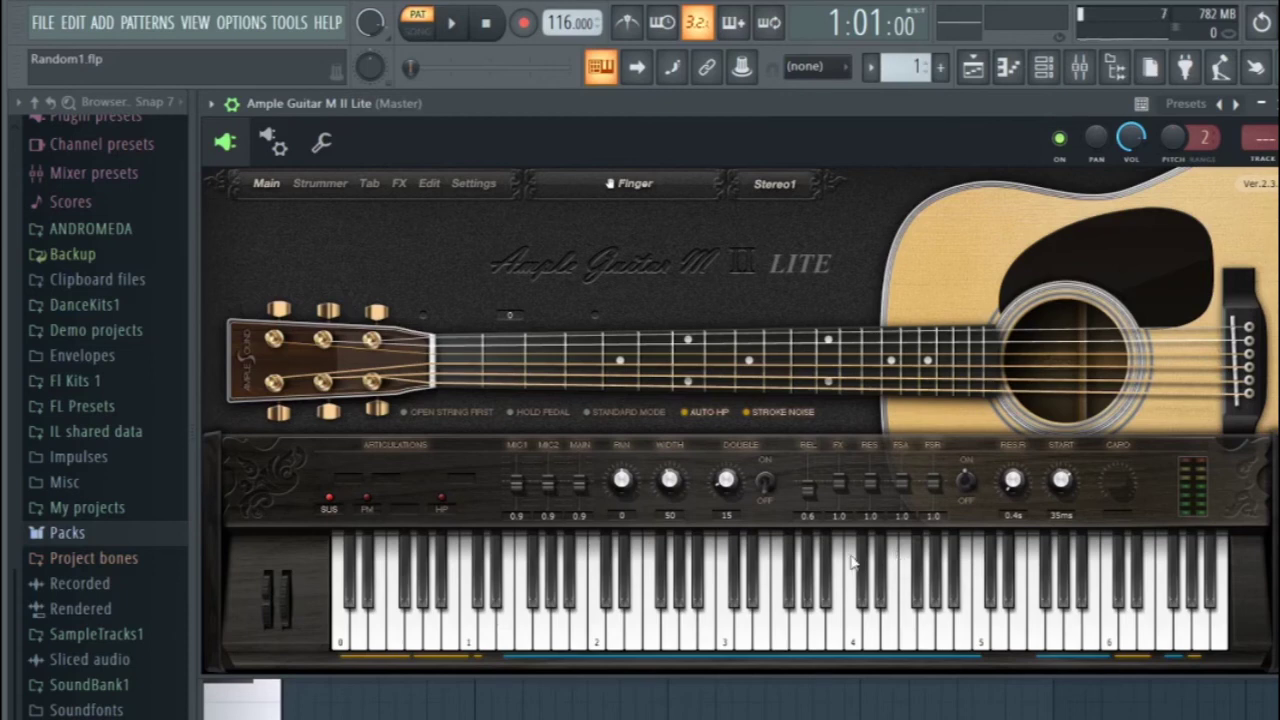
# Step: Audition Ample Guitar M II Lite by playing E5, G5 and B5 together and in varying order
pyautogui.press('c')
pyautogui.press('b')
pyautogui.press('m')
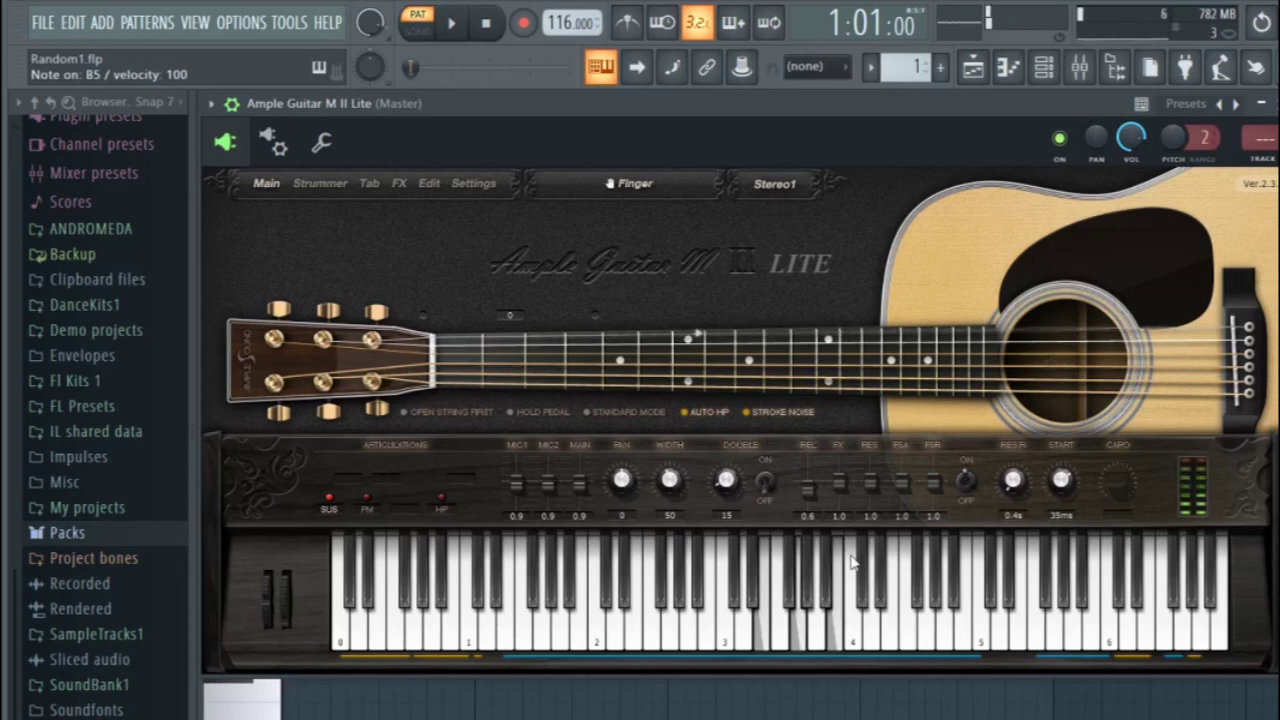
pyautogui.press('c')
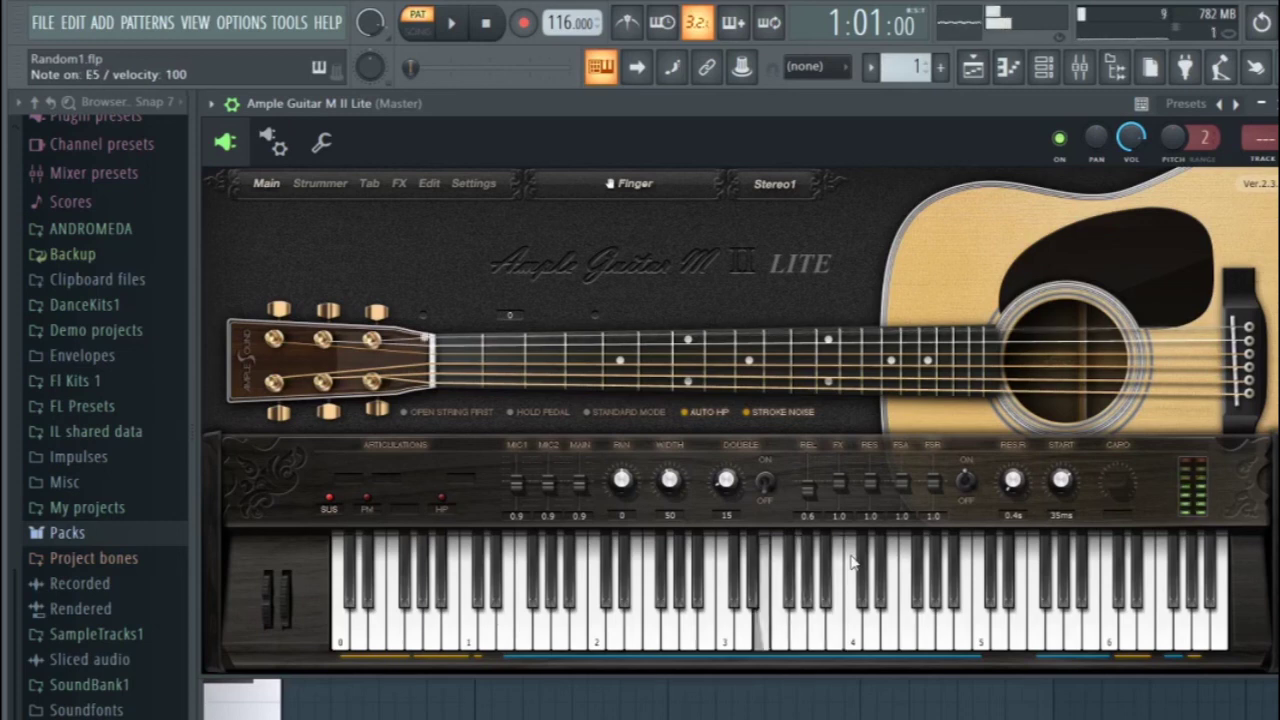
pyautogui.press('b')
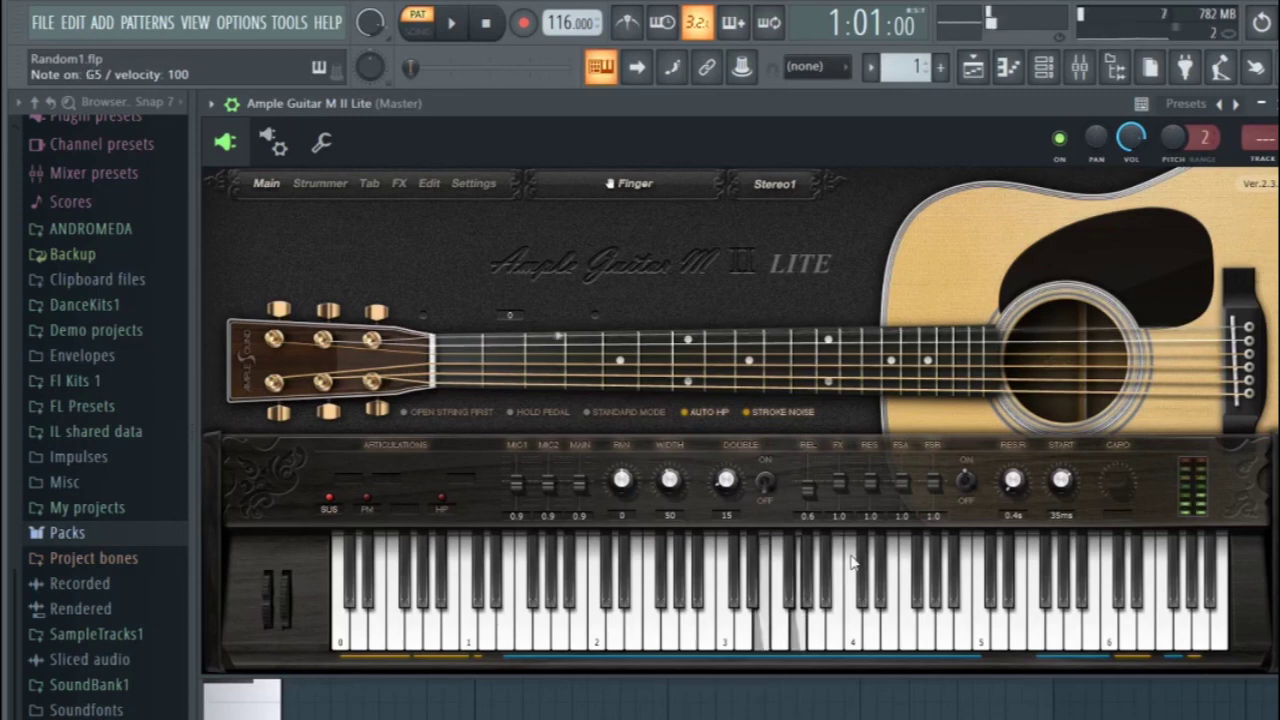
pyautogui.press('m')
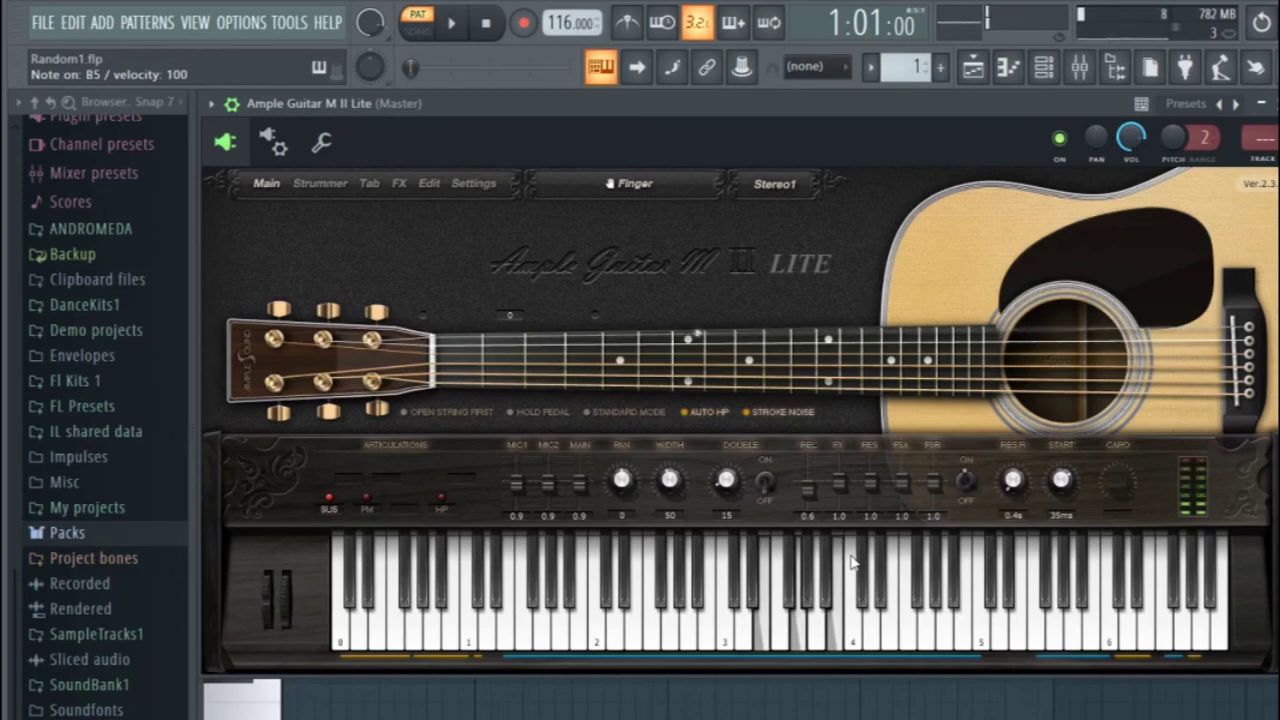
pyautogui.press('c')
pyautogui.press('m')
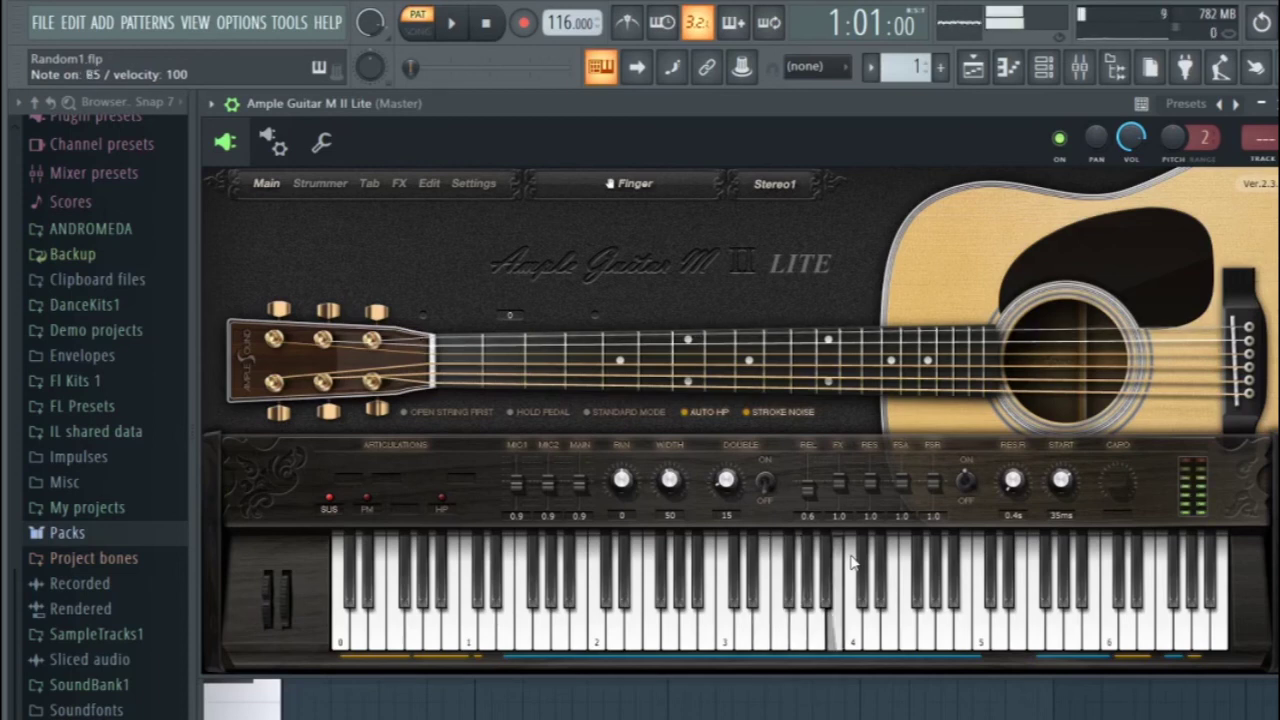
pyautogui.press('m')
pyautogui.press('b')
pyautogui.press('c')
pyautogui.press('m')
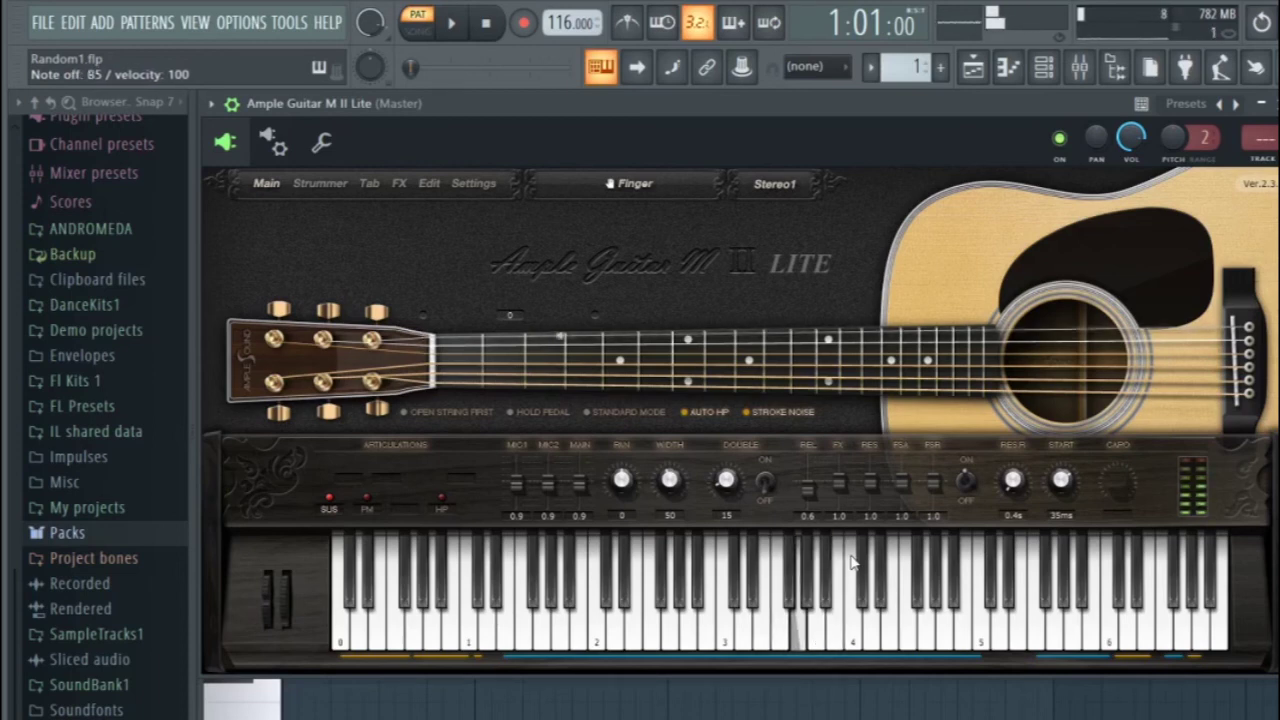
pyautogui.press('b')
pyautogui.press('b')
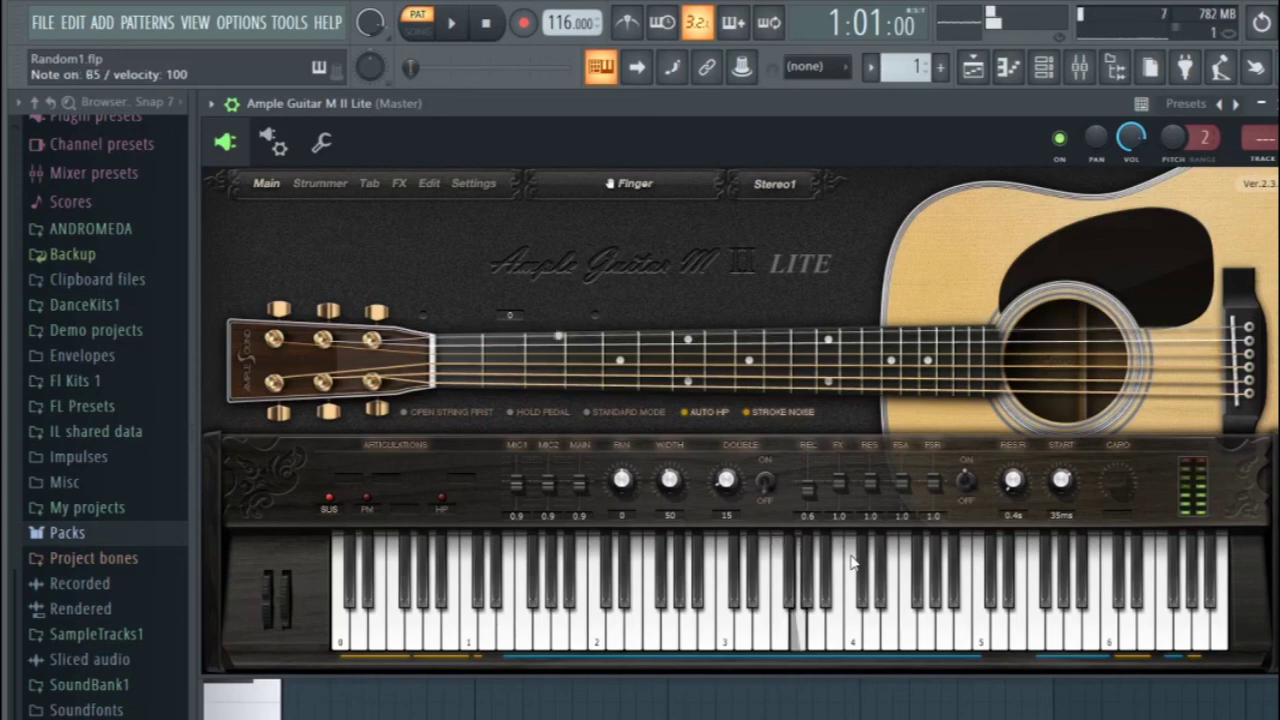
pyautogui.press('m')
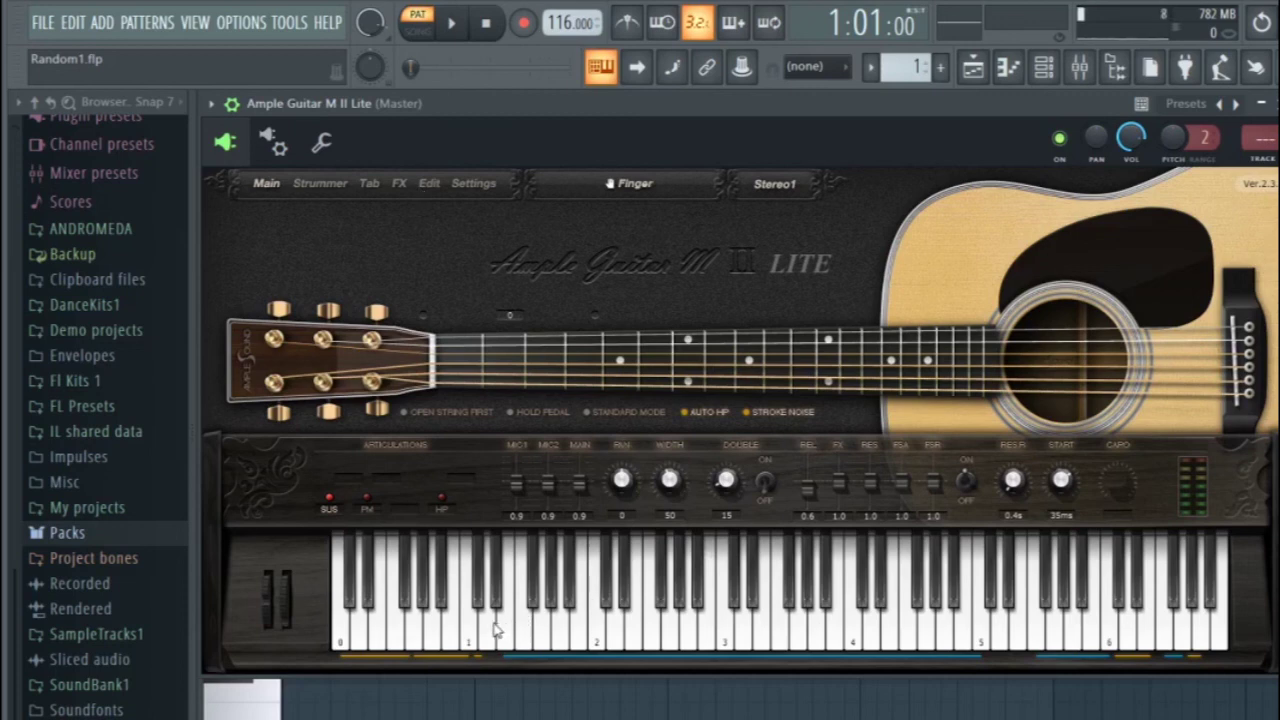
# Step: Sound notes across the Ample Guitar on-screen keyboard, repeating a key near the upper end and one near the lower end
pyautogui.click(540, 628)
pyautogui.moveTo(818, 630); pyautogui.dragTo(1080, 632)
pyautogui.click(1222, 636)
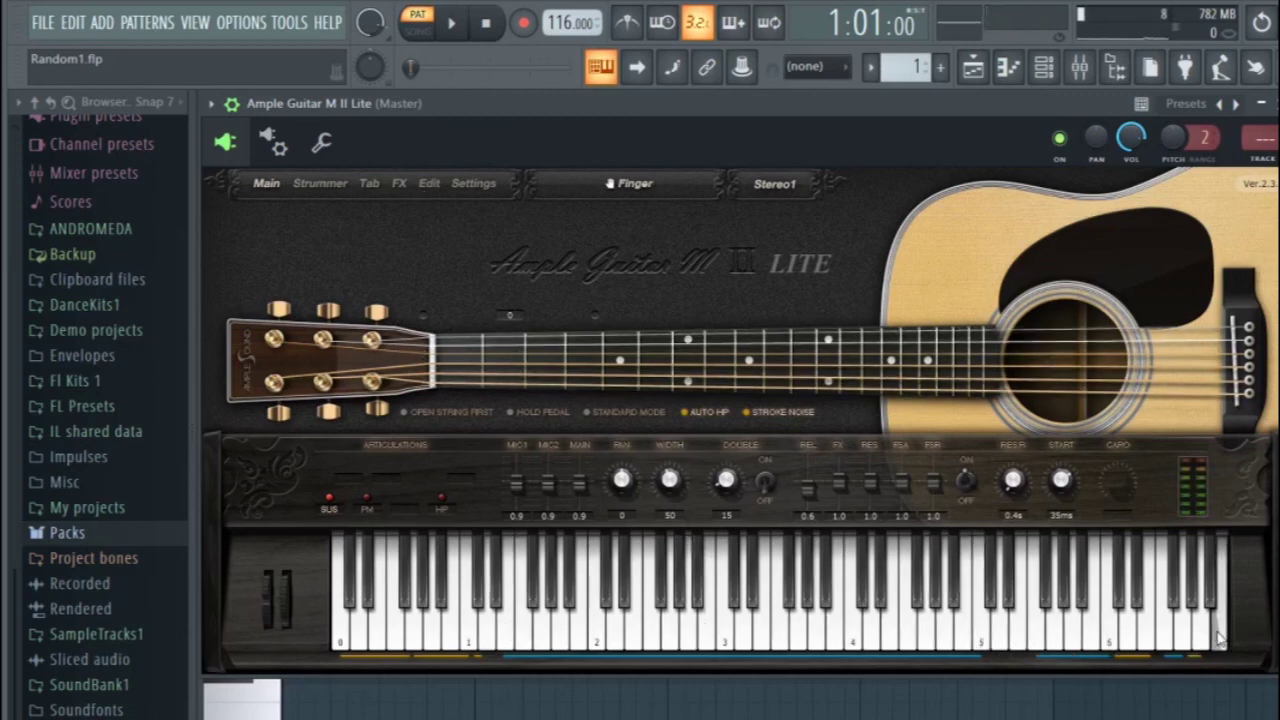
pyautogui.click(1186, 638)
pyautogui.click(1188, 640)
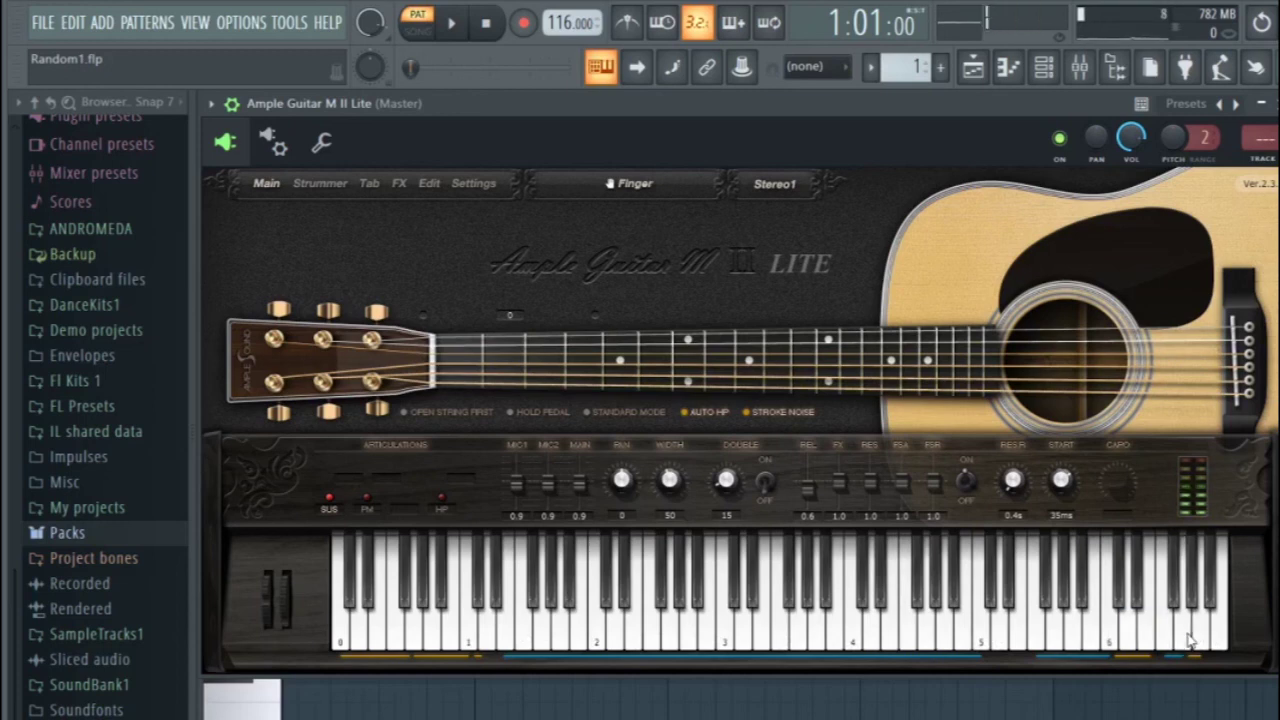
pyautogui.click(1188, 640)
pyautogui.click(1188, 640)
pyautogui.click(1188, 640)
pyautogui.click(367, 630)
pyautogui.click(367, 630)
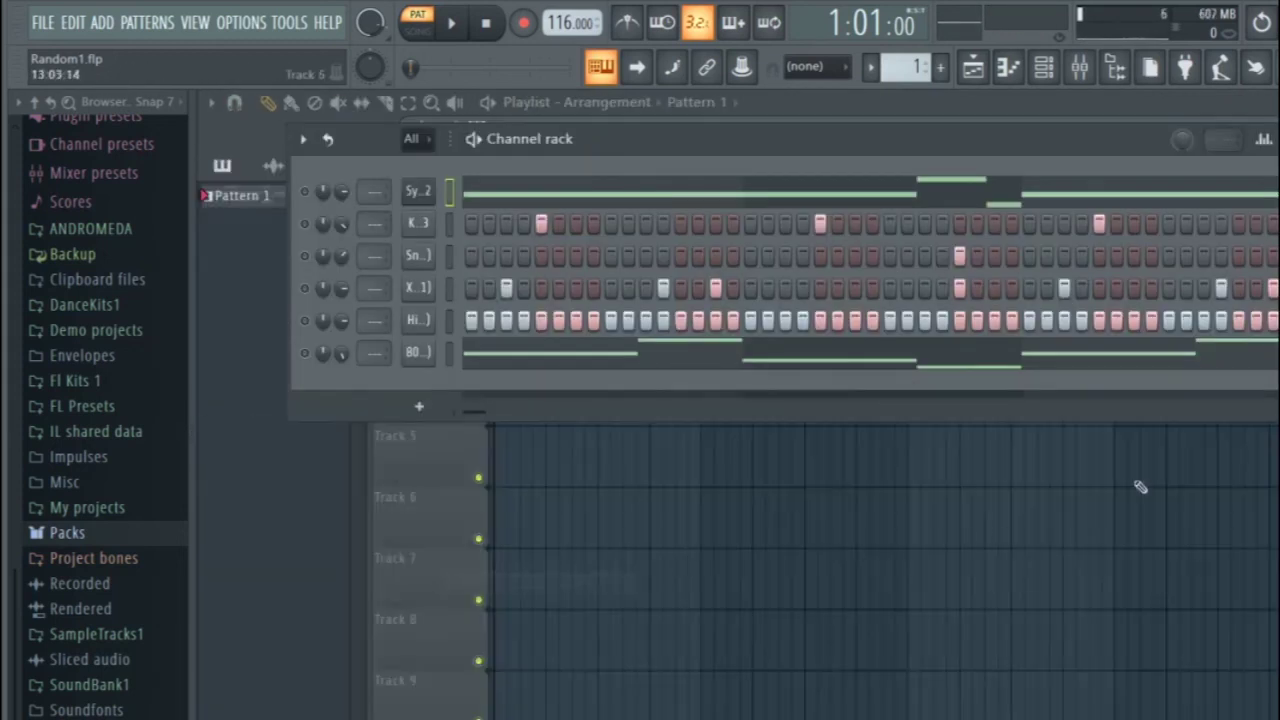
# Step: Hide the channel rack to uncover the playlist
pyautogui.press('F6')
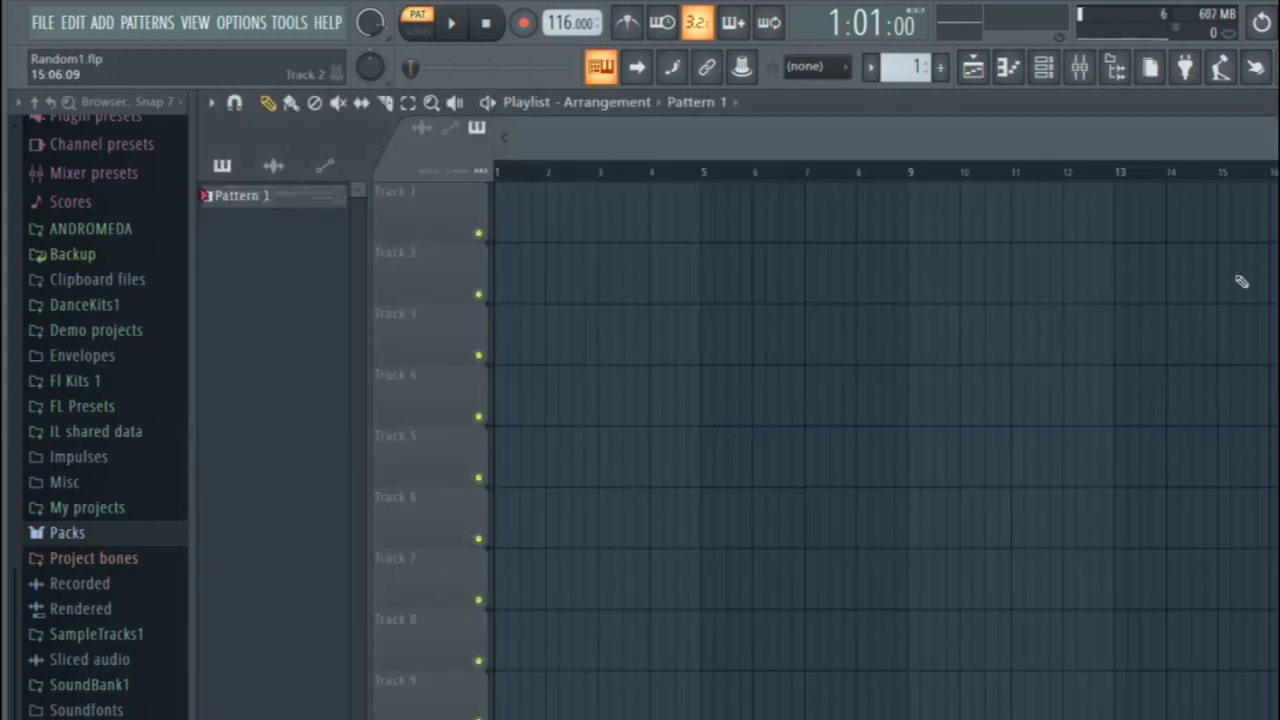